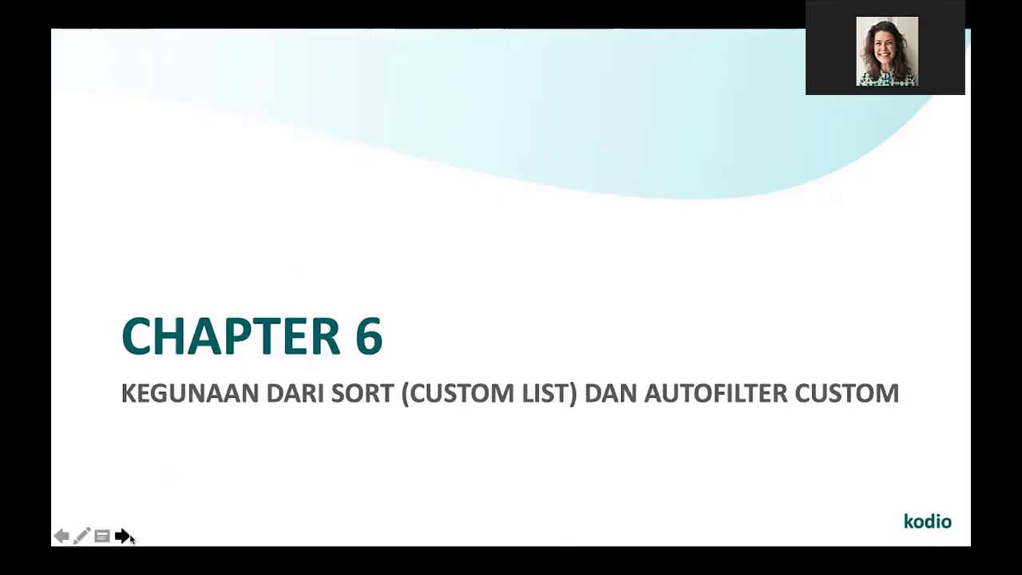
Step: Advance from the Chapter 6 title slide to the 'Chapter 6 Sort and Autofilter' comparison slide
click(128, 537)
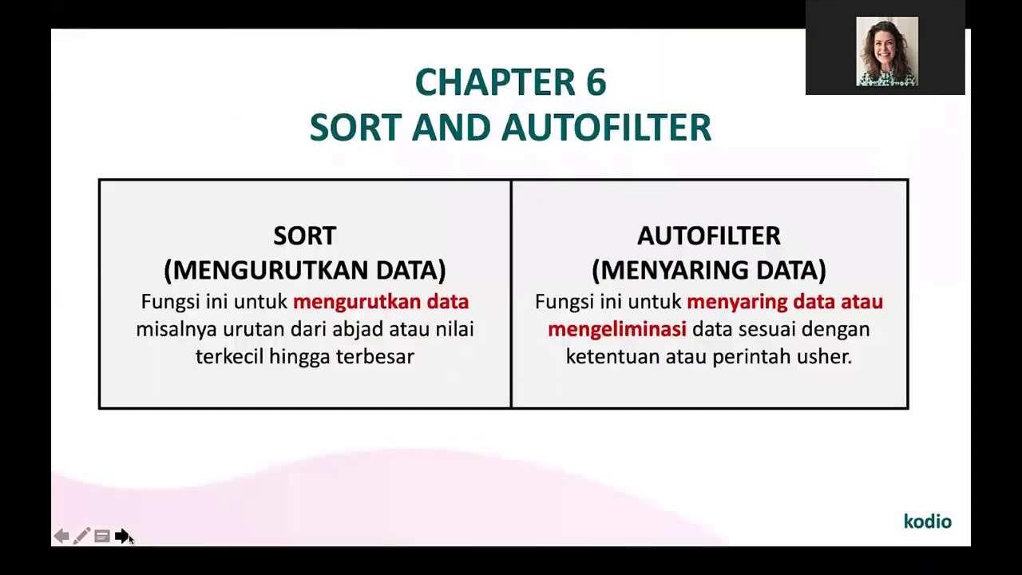
Step: Advance past the sort options slide to the Sort Custom List slide with its country-order example
click(128, 537)
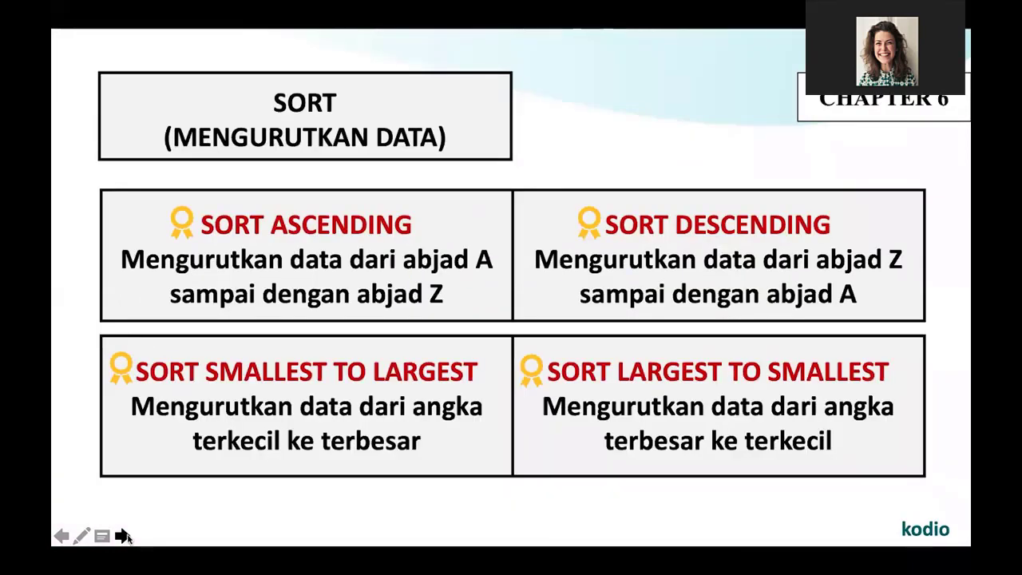
click(126, 536)
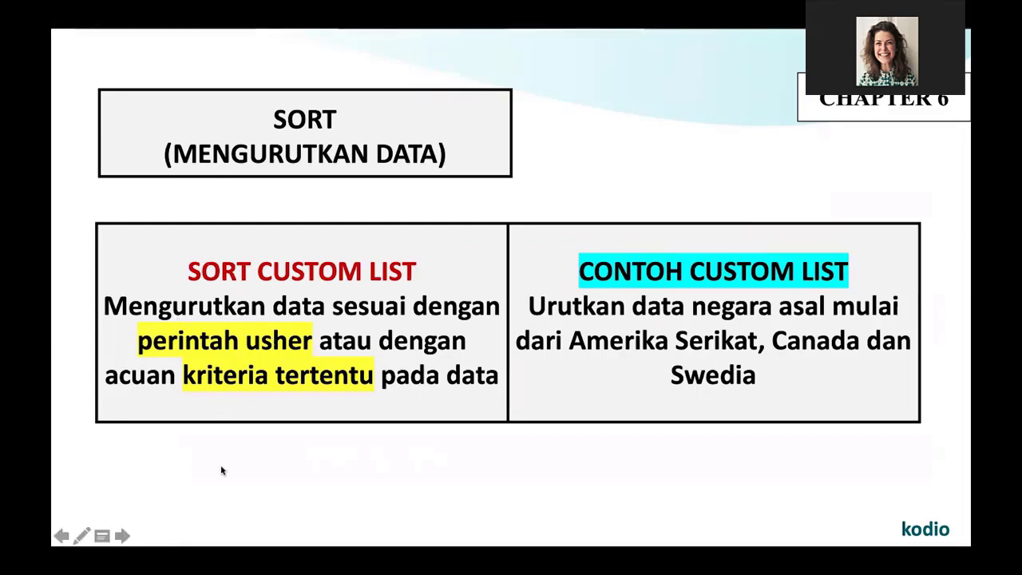
Step: Advance past the Autofilter slide to the Custom Filter slide with the above-average cost, Australia example
click(124, 535)
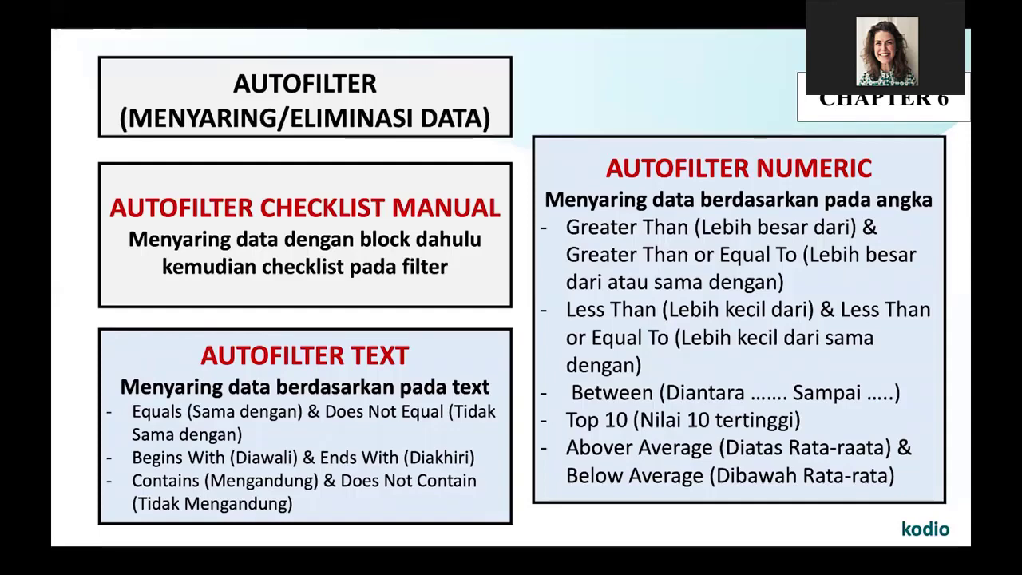
key(Right)
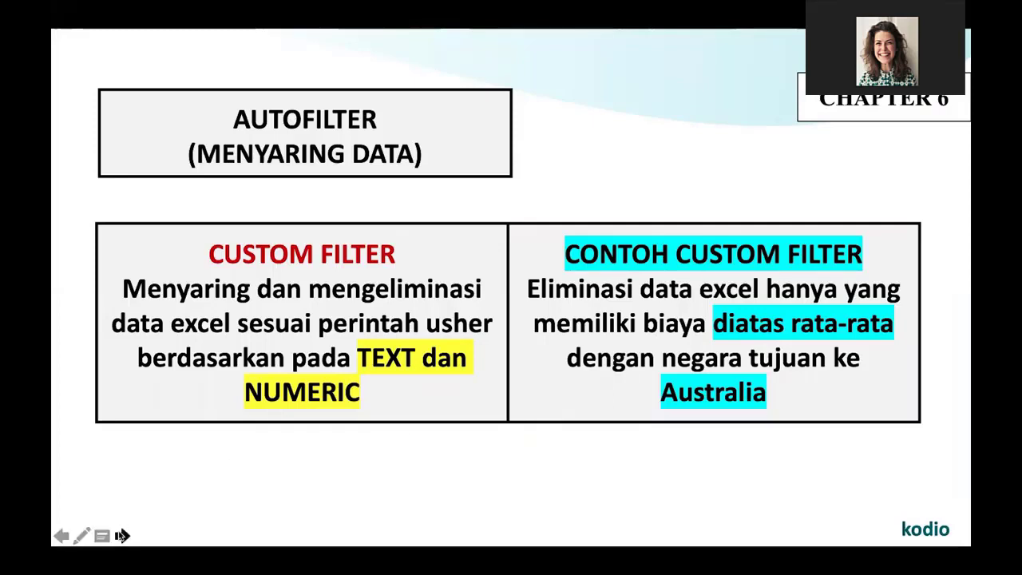
Step: Advance to the Chapter 6 Soal Latihan practice exercise slide
click(122, 535)
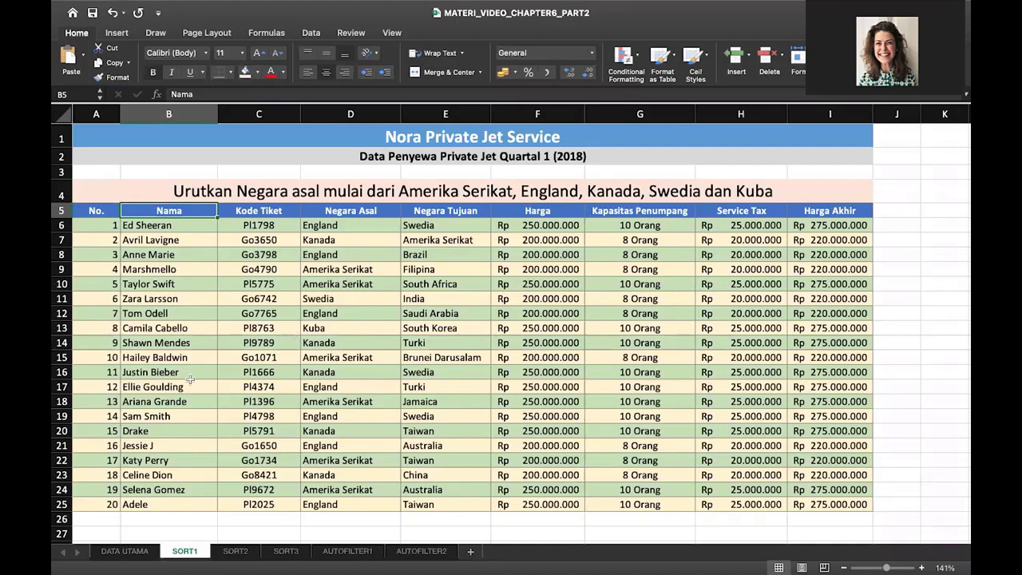
click(302, 294)
click(95, 210)
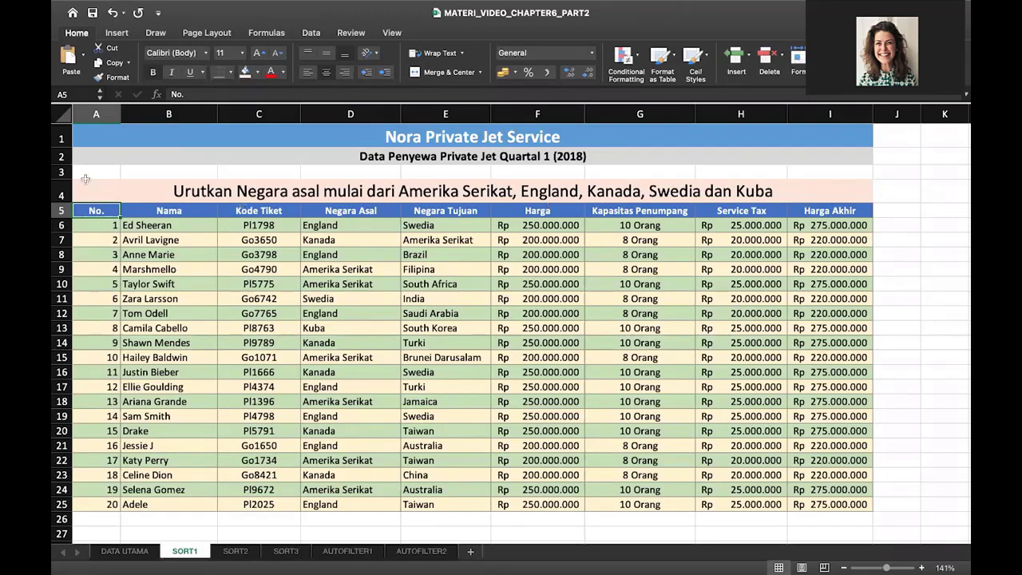
mouse_move(109, 10)
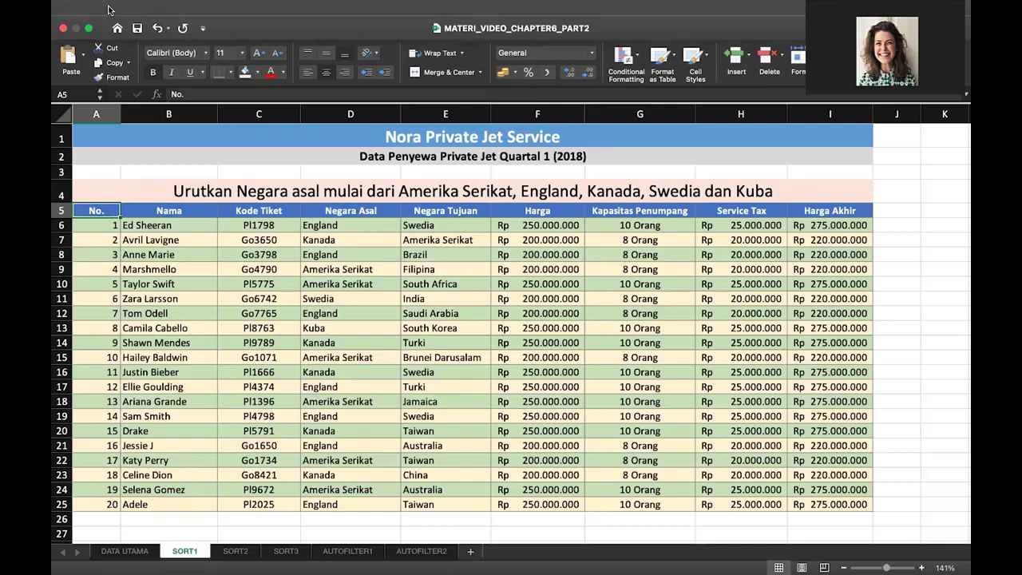
Step: Open the Custom Lists settings from Excel Preferences and start a new list entry
click(109, 10)
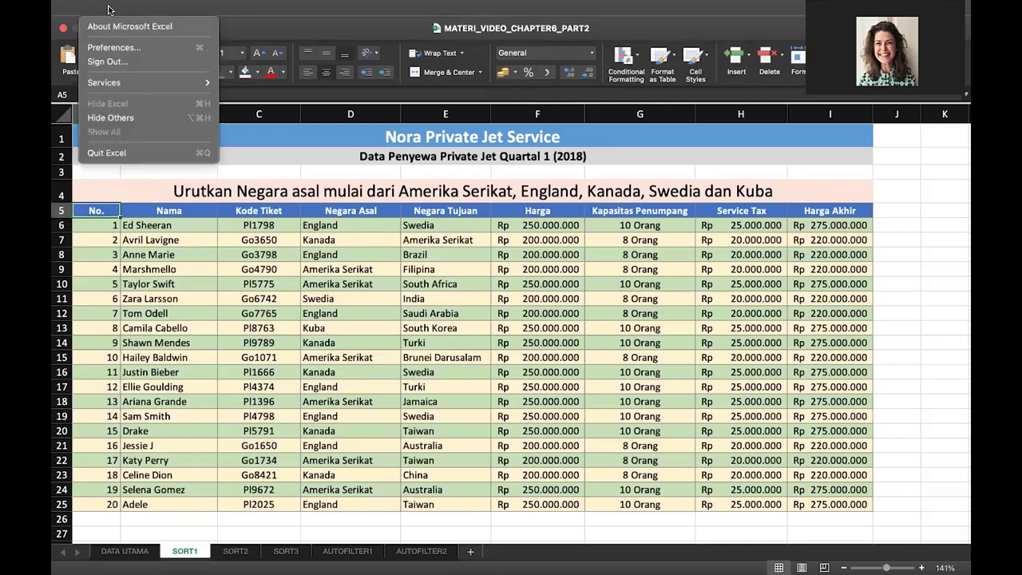
click(128, 53)
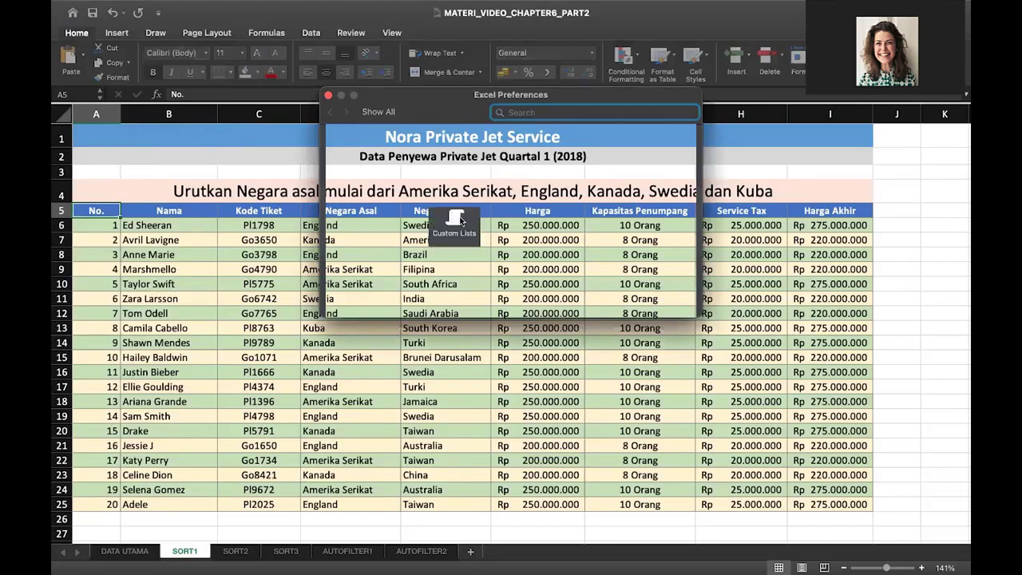
click(462, 217)
click(415, 185)
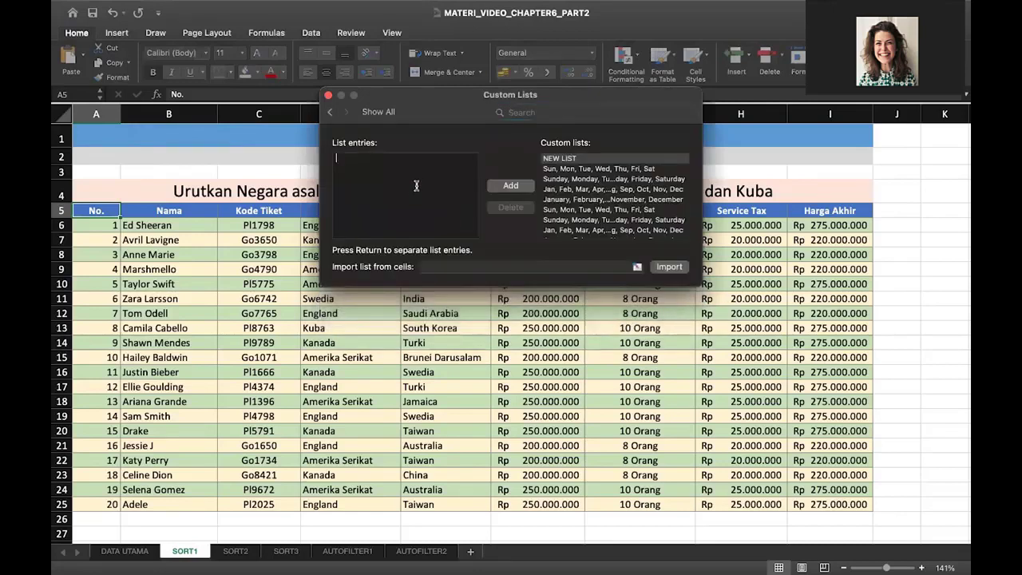
drag(416, 97, 416, 162)
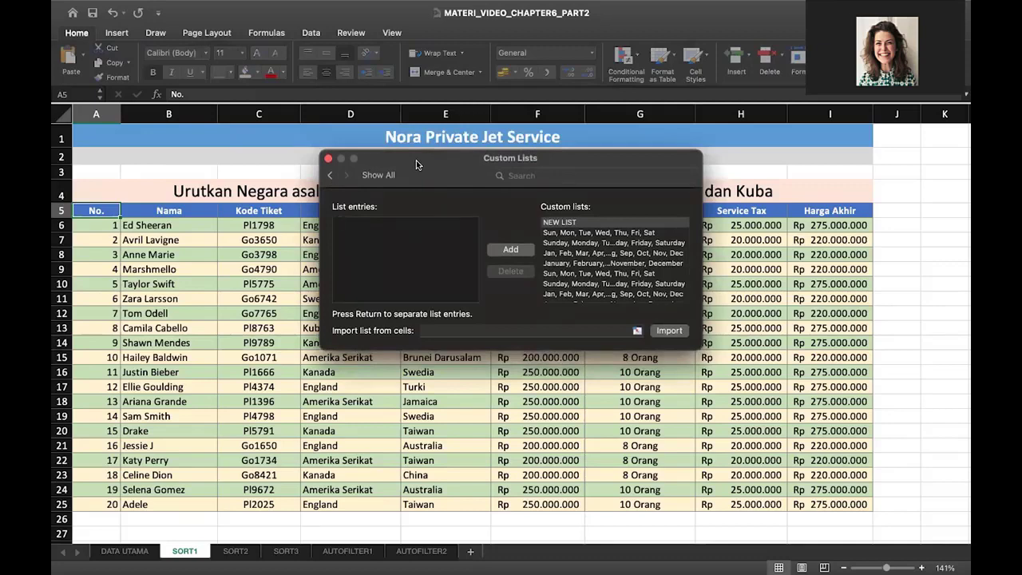
mouse_move(416, 159)
mouse_down()
mouse_move(417, 265)
mouse_move(414, 234)
mouse_up()
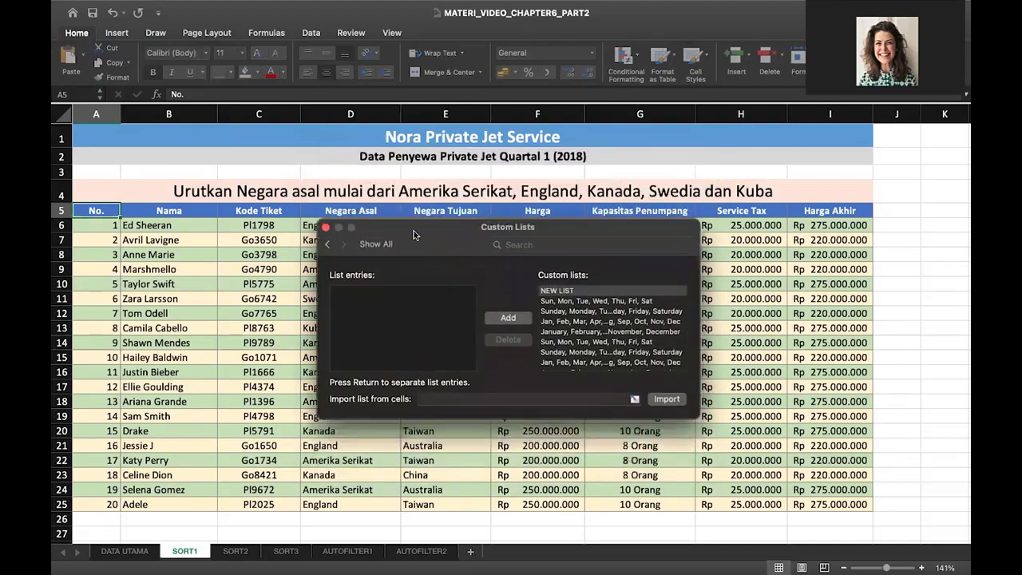
Step: Add the list Amerika Serikat, England, Kanada, Swedia, Kuba as a new custom list
text(Amerik)
text(a Serika)
text(t)
key(Return)
text(Englan)
text(d)
key(Return)
text(Kana)
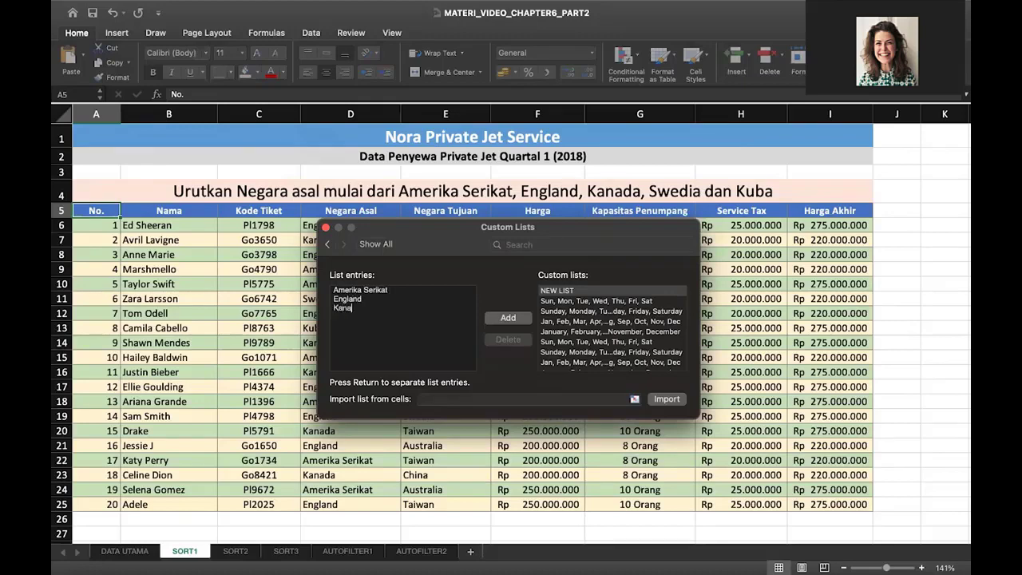
text(da )
text(S)
text(wedia )
text(Kuba)
mouse_move(480, 233)
mouse_down()
mouse_move(456, 345)
mouse_move(547, 240)
mouse_up()
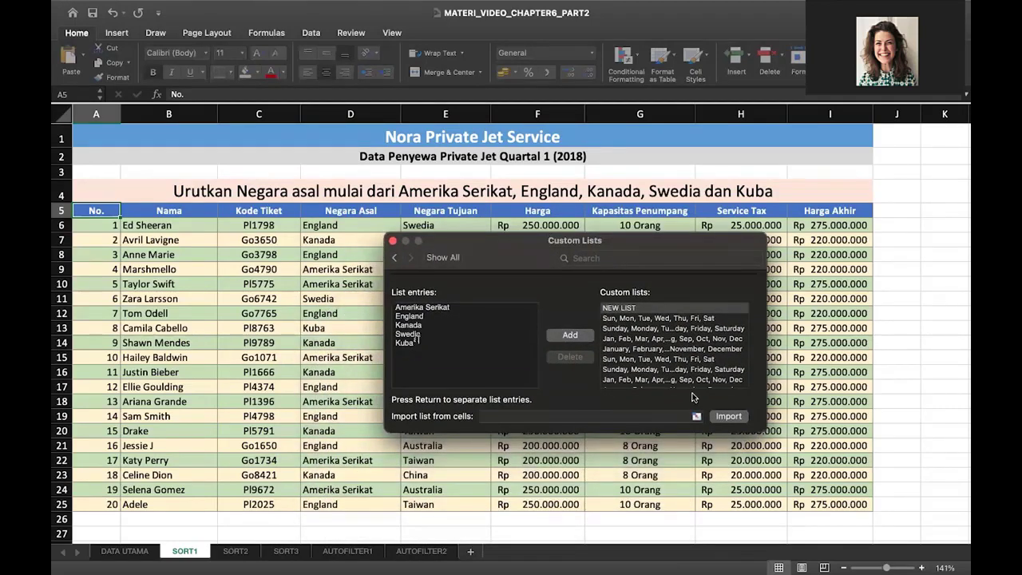
click(583, 335)
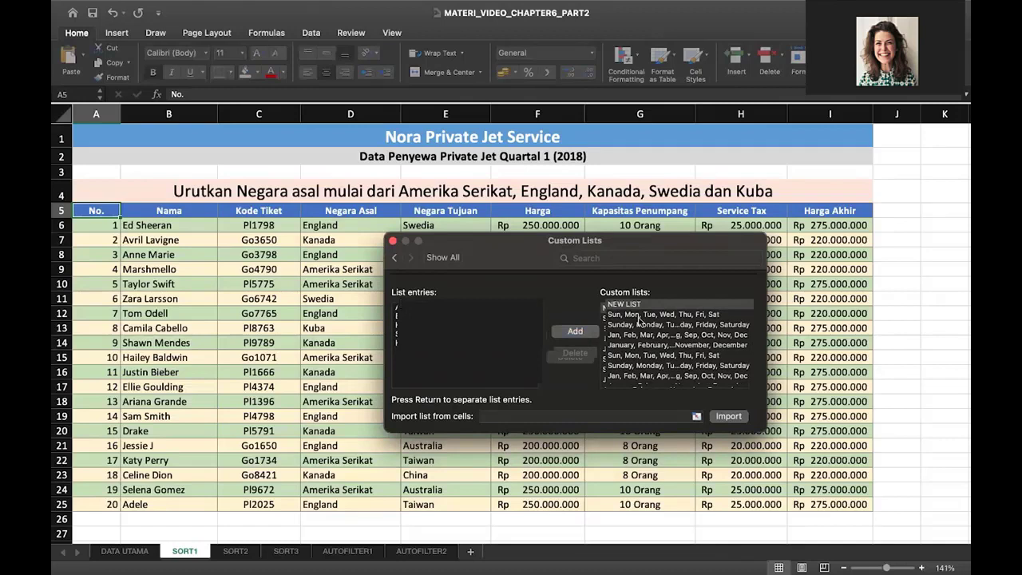
scroll(669, 343, down, 10)
click(668, 380)
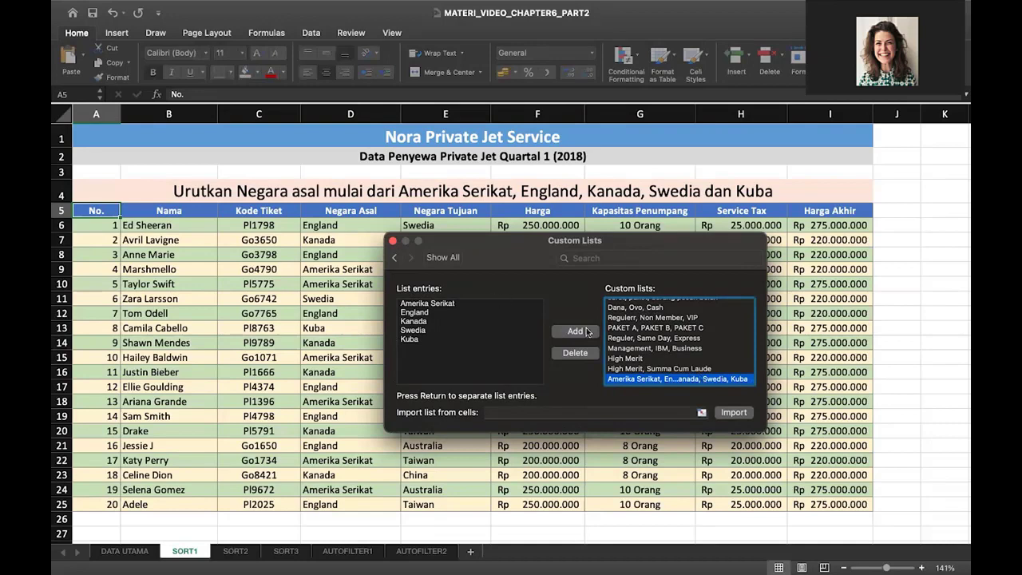
click(393, 241)
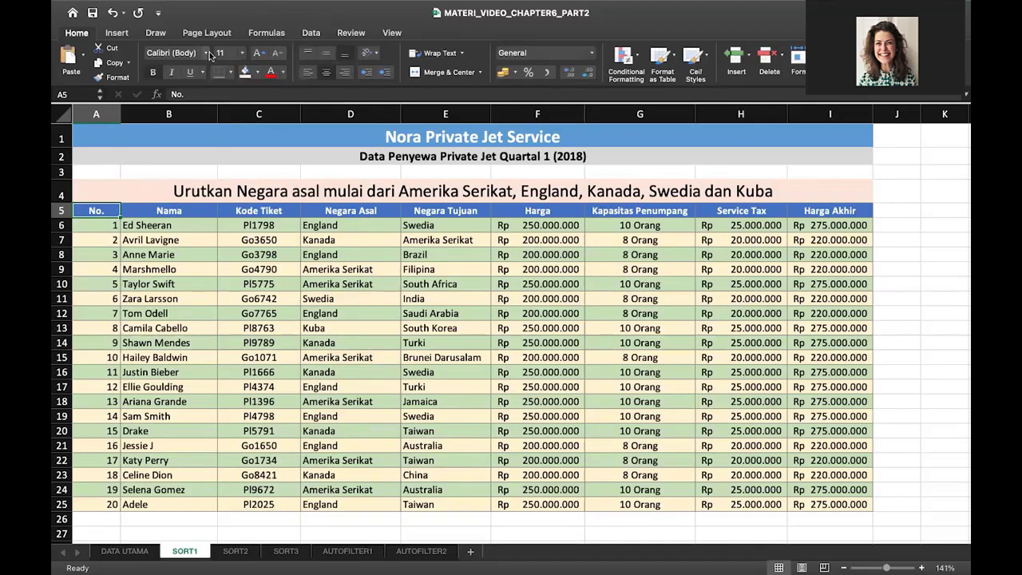
Step: Open the Sort dialog for the SORT1 table and sort by the Negara Asal column
click(311, 33)
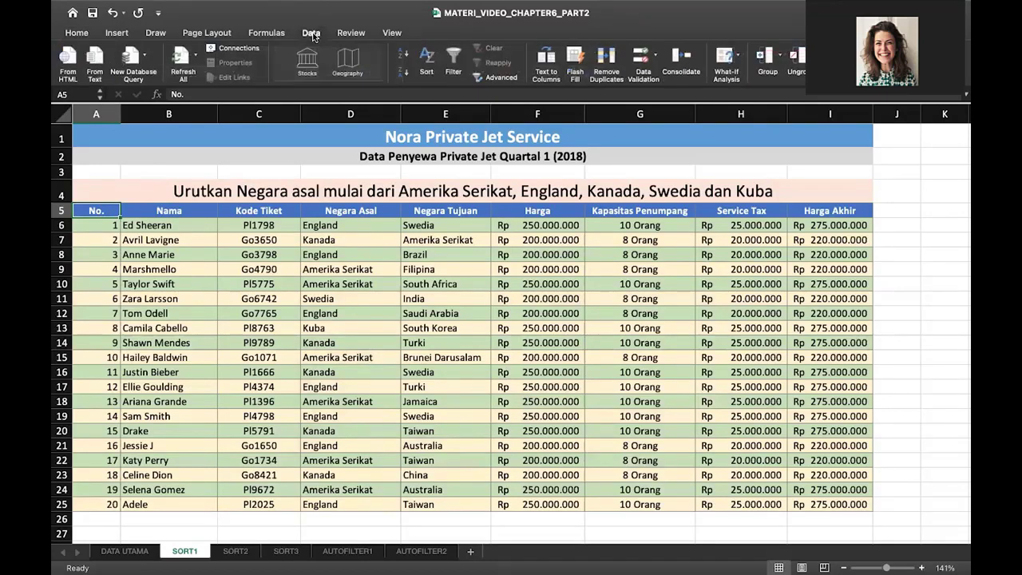
click(425, 63)
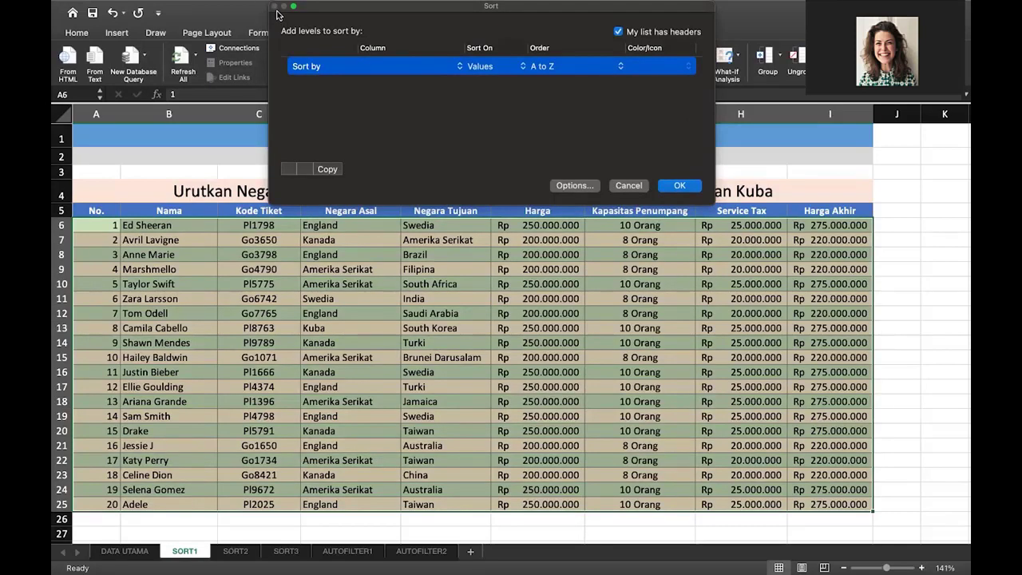
drag(277, 10, 276, 202)
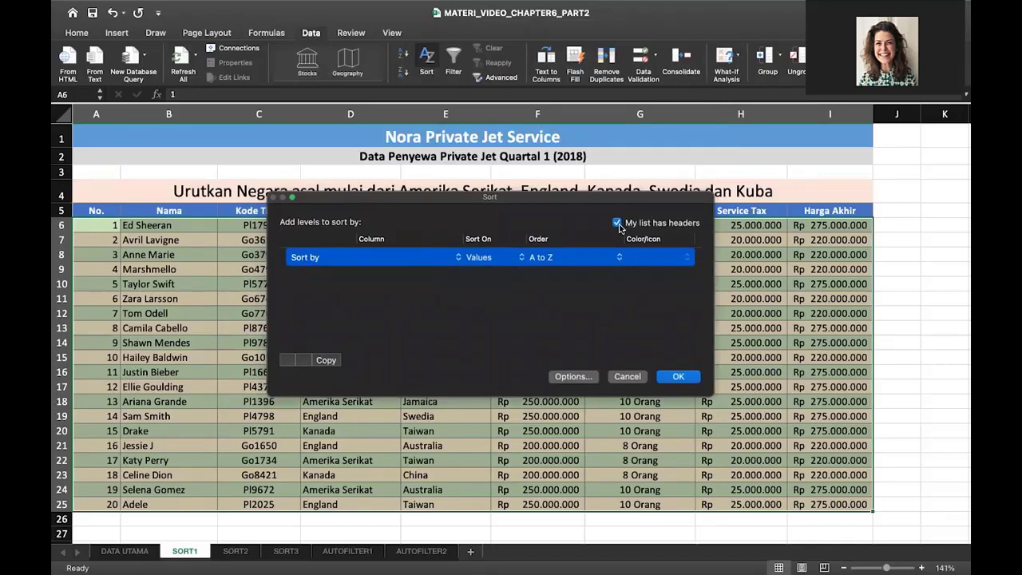
click(438, 257)
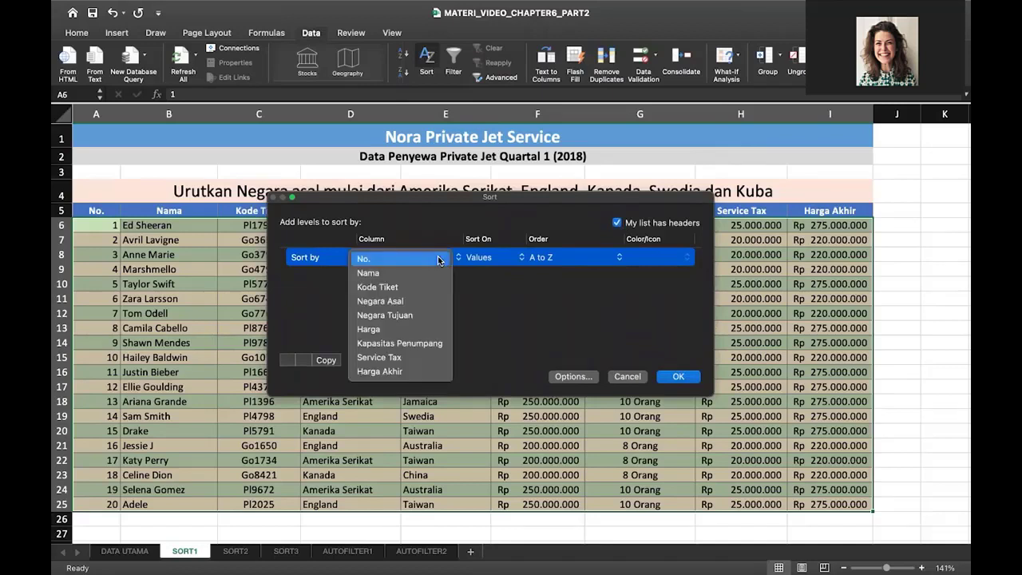
click(441, 302)
Step: Use the Amerika Serikat…Kuba custom list as the order and apply the sort
click(574, 259)
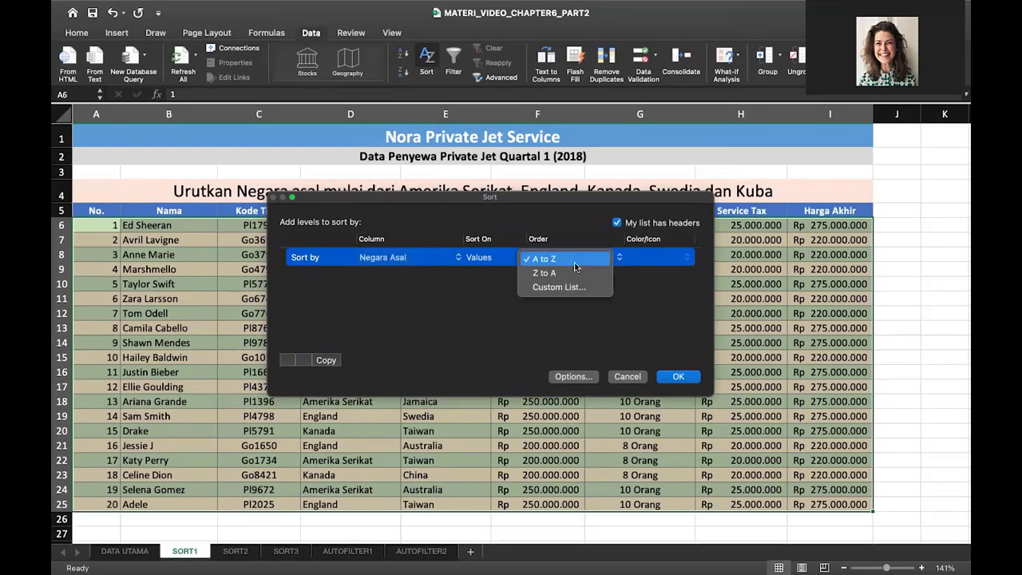
click(582, 289)
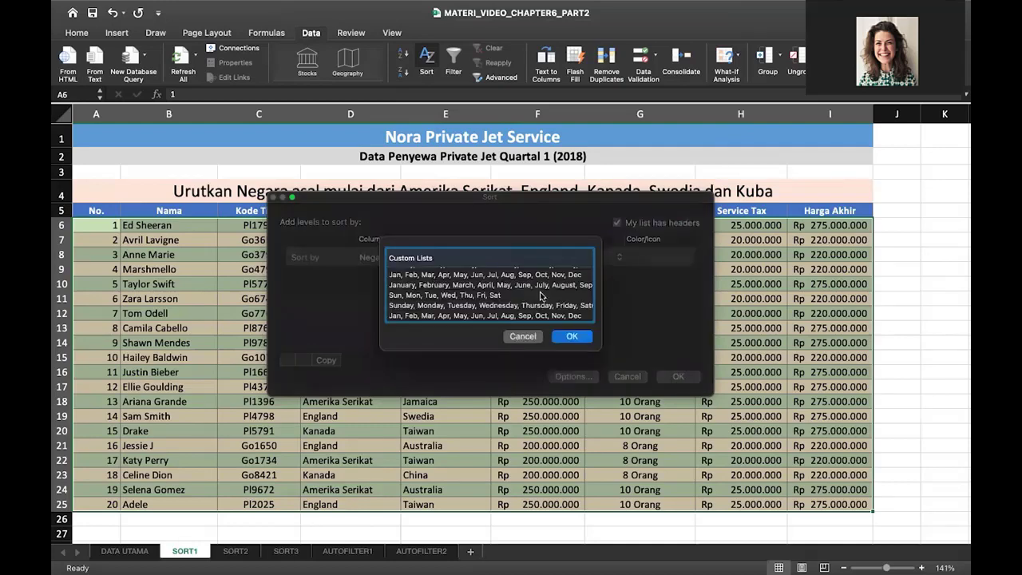
scroll(540, 285, down, 2)
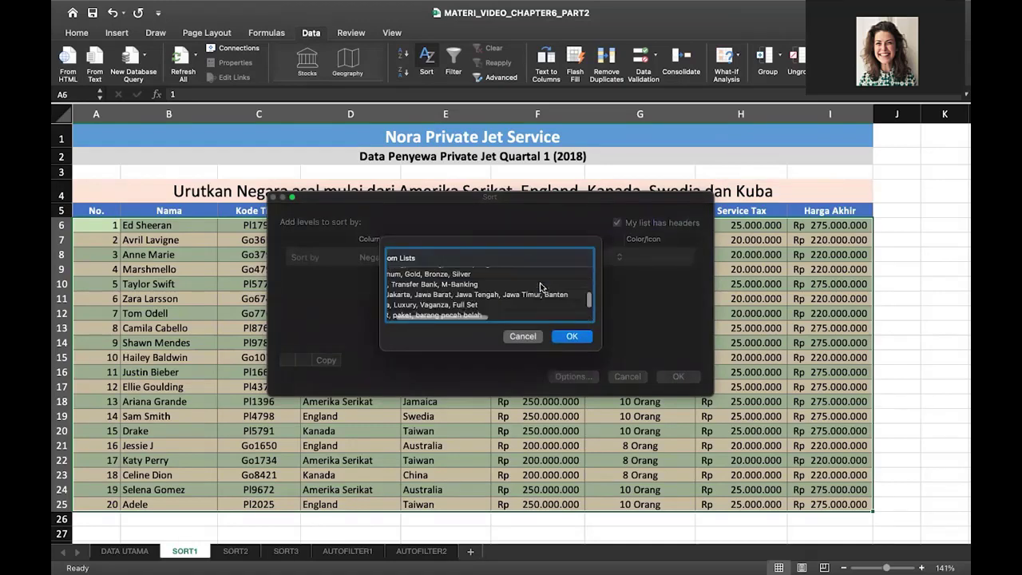
scroll(482, 302, down, 2)
scroll(483, 302, down, 2)
scroll(482, 304, down, 2)
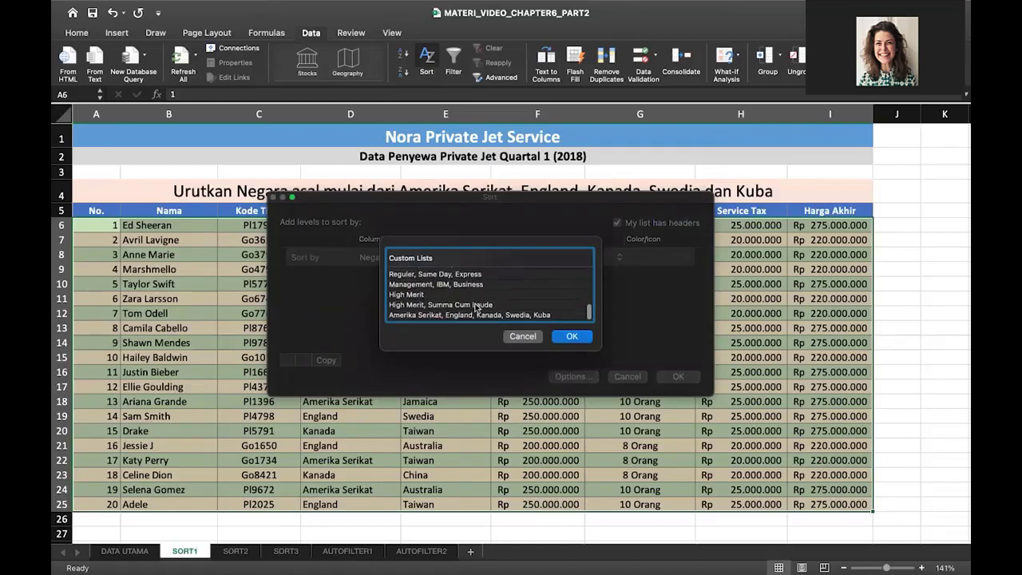
click(468, 316)
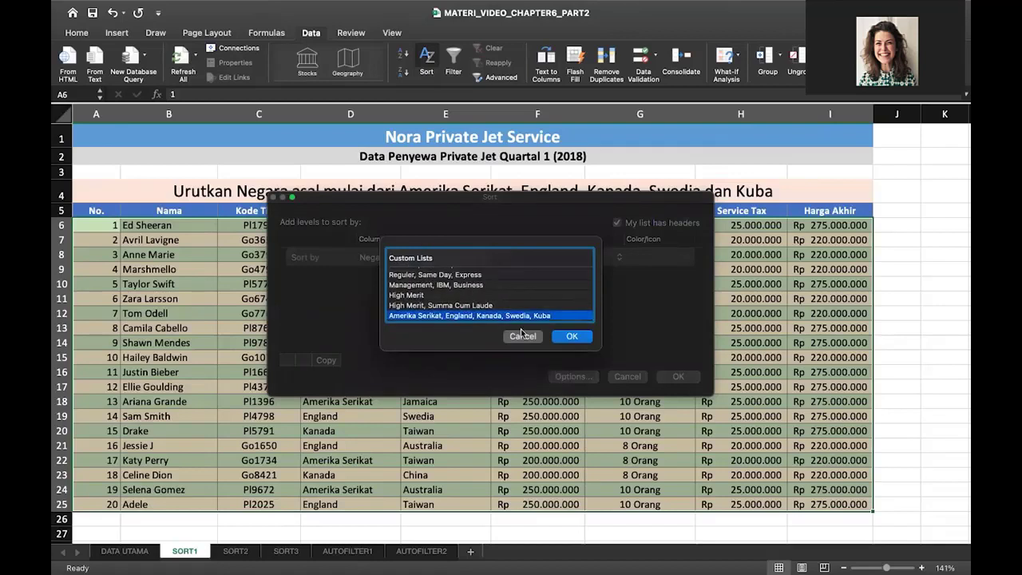
click(569, 336)
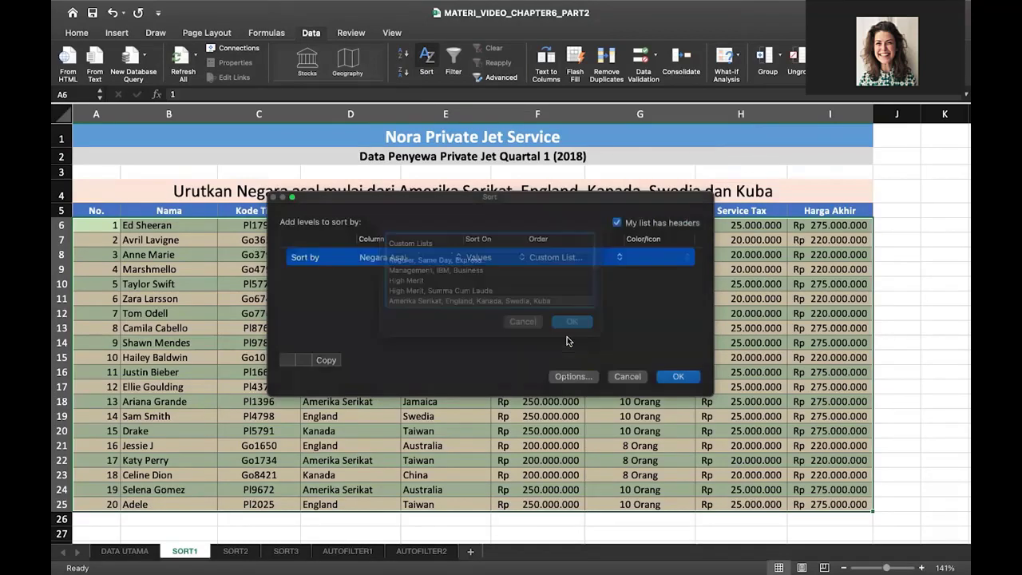
click(677, 378)
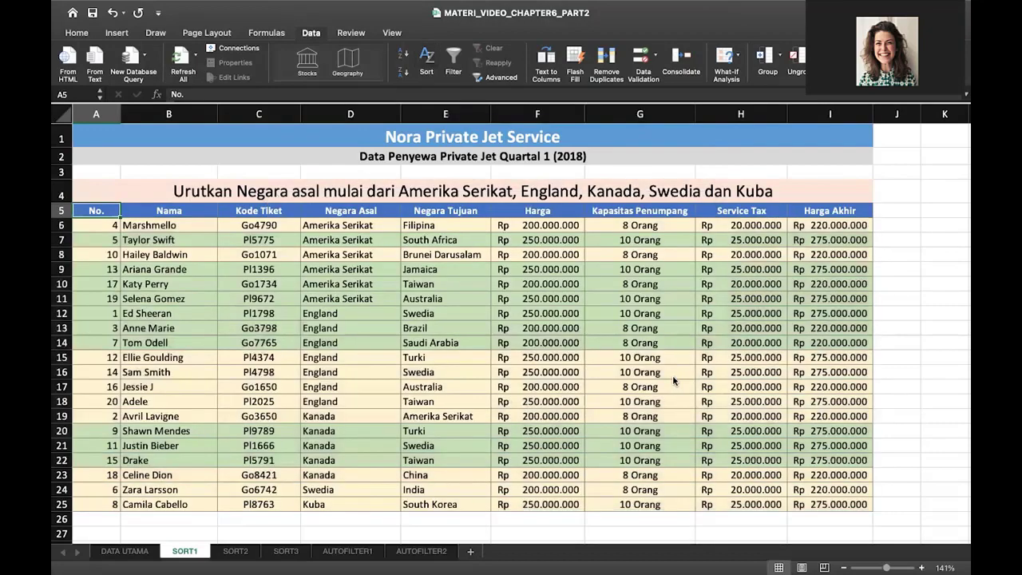
click(604, 317)
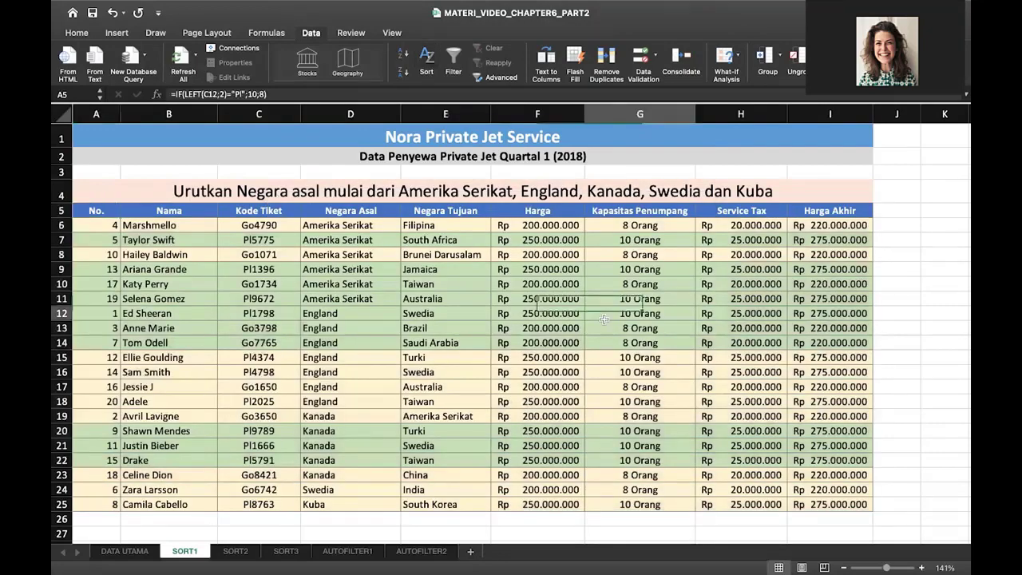
click(363, 225)
drag(355, 211, 384, 504)
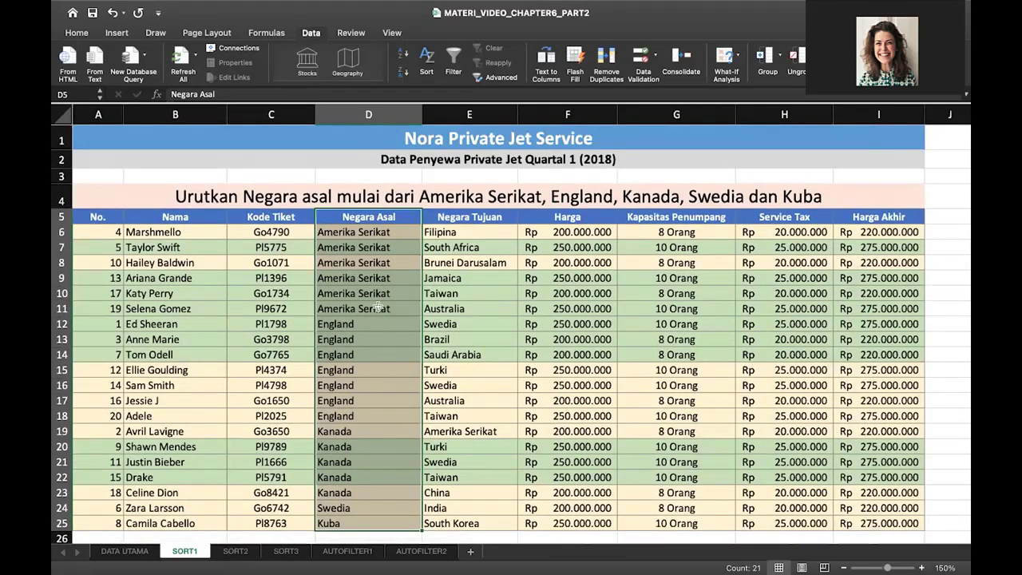
scroll(377, 307, down, 3)
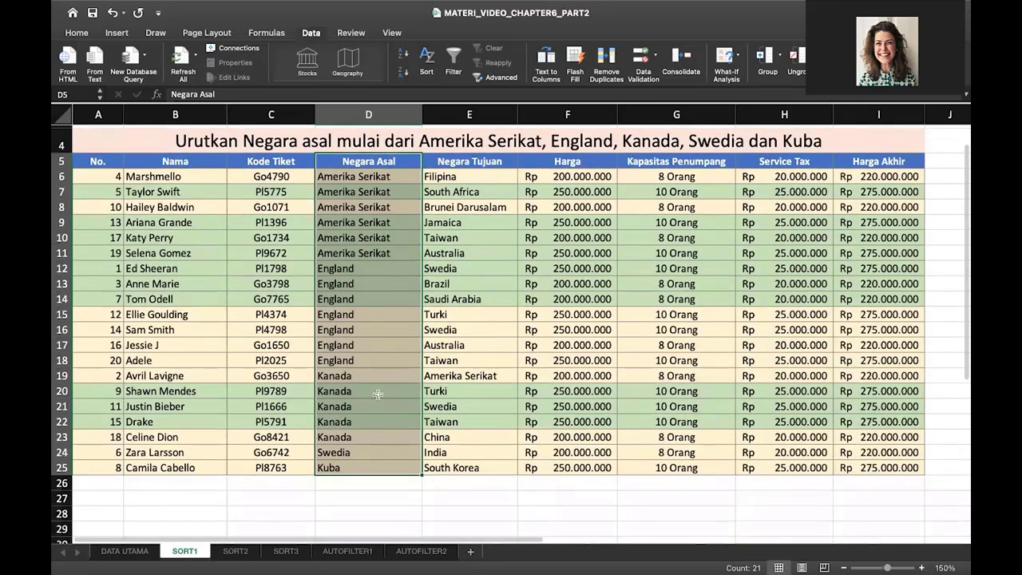
scroll(384, 459, up, 3)
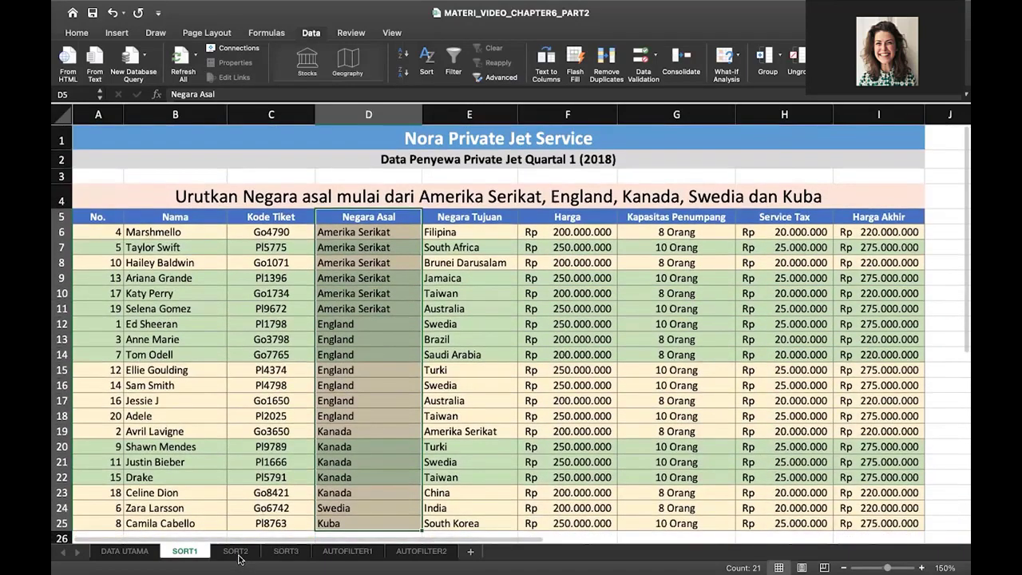
Step: Go to the SORT2 sheet, scroll to the top of its table, and select header cell A5
click(237, 553)
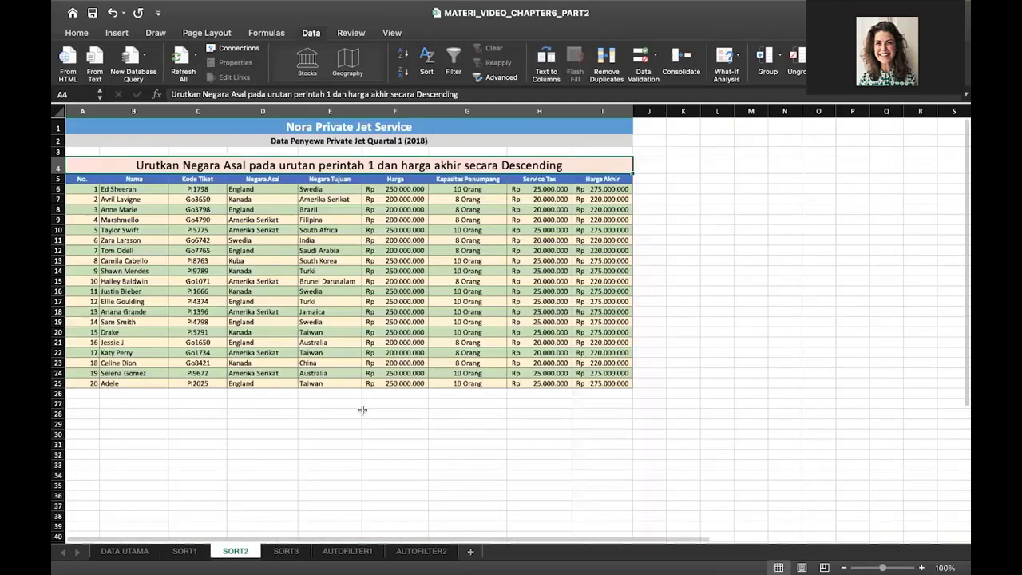
scroll(363, 410, up, 3)
scroll(363, 408, up, 3)
scroll(360, 360, up, 3)
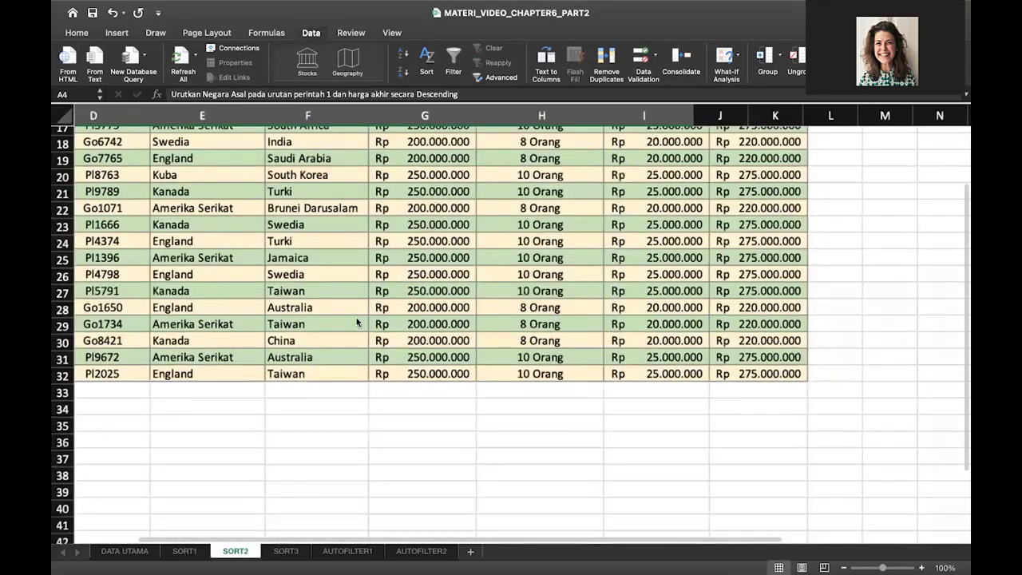
scroll(357, 322, up, 5)
scroll(416, 316, up, 5)
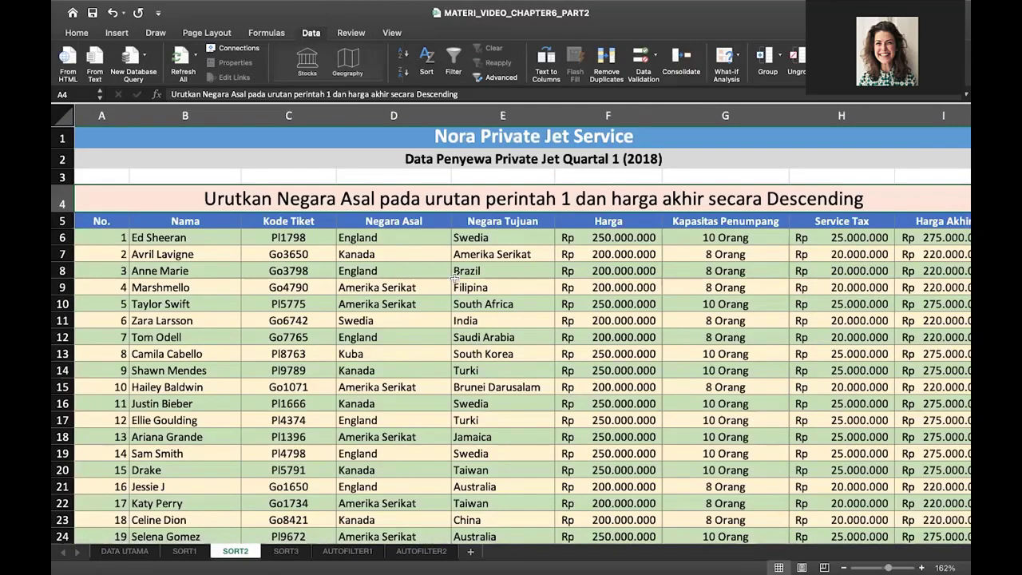
scroll(423, 239, down, 2)
scroll(416, 214, down, 2)
scroll(409, 204, up, 1)
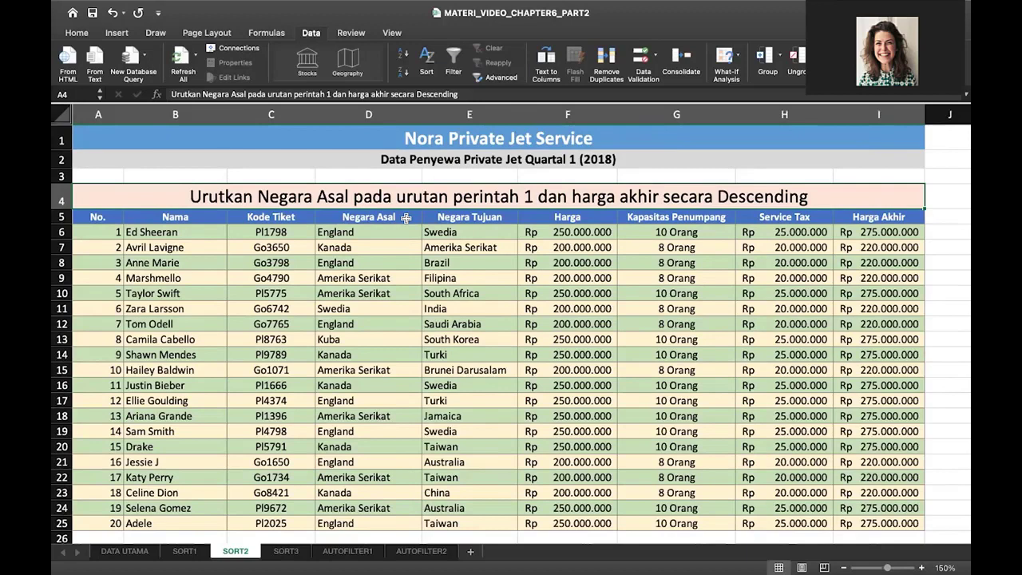
click(96, 217)
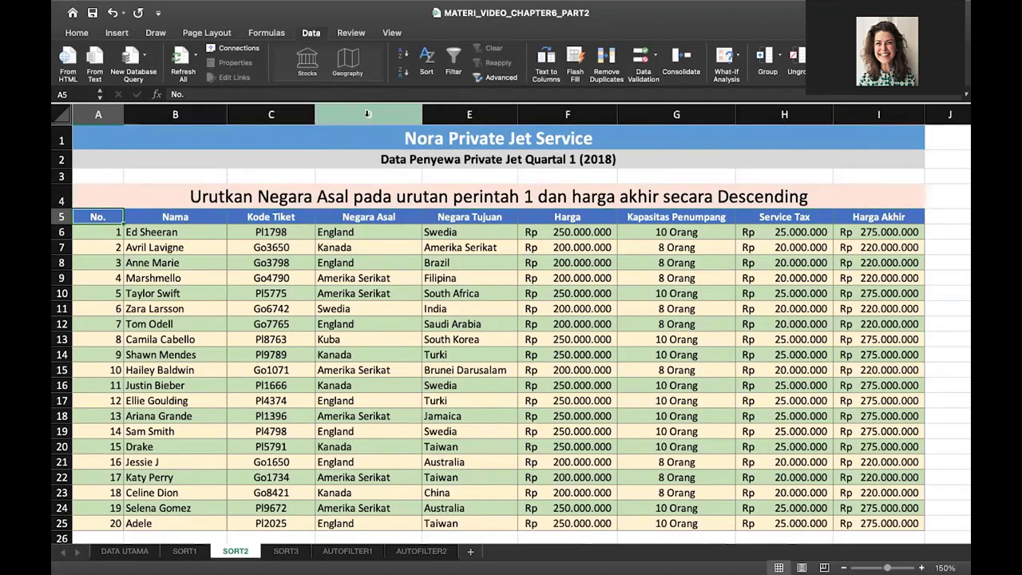
Step: Open the Sort dialog with Negara Asal as the first level, ordered by a custom list
click(428, 57)
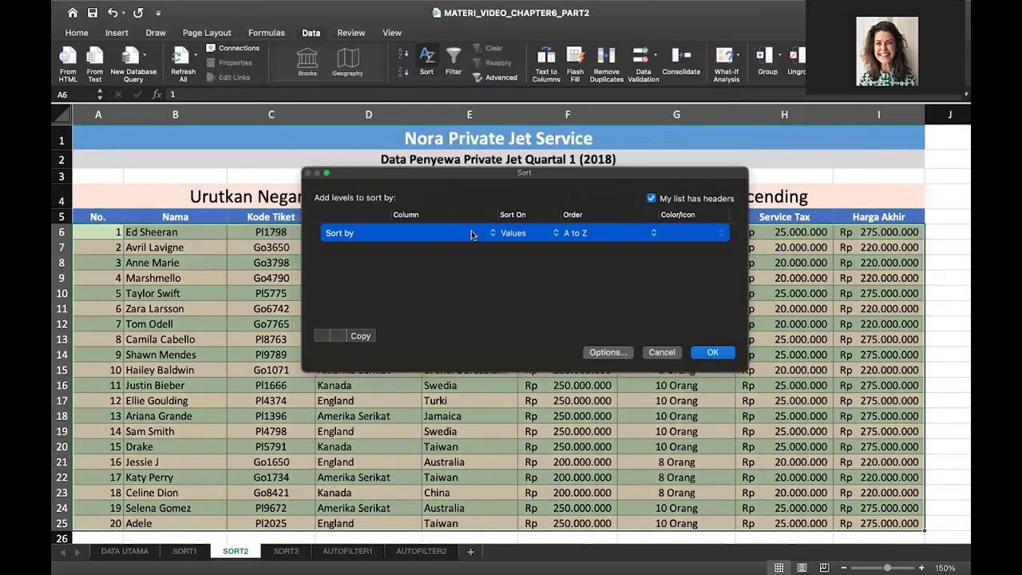
click(471, 234)
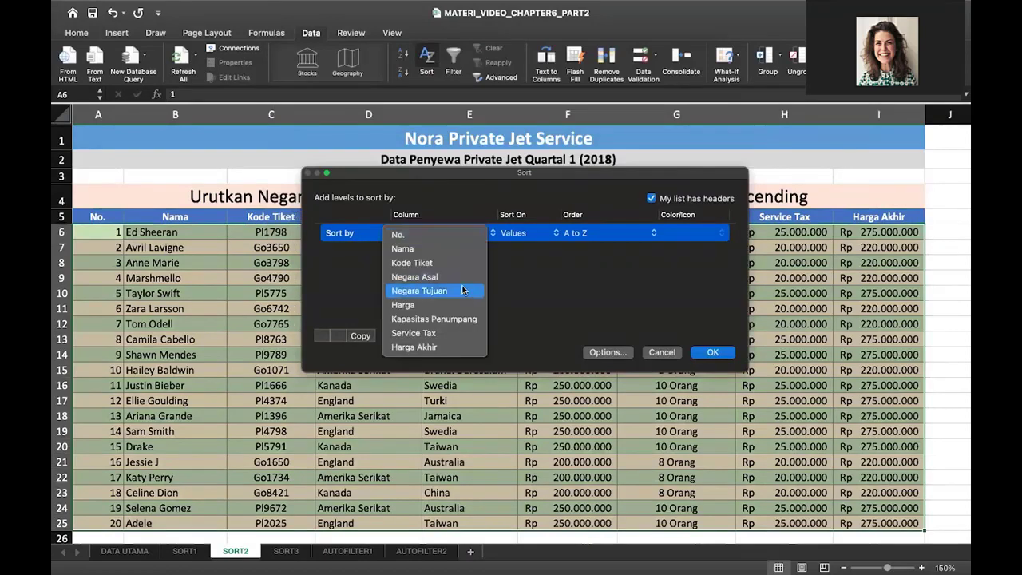
click(447, 276)
click(611, 233)
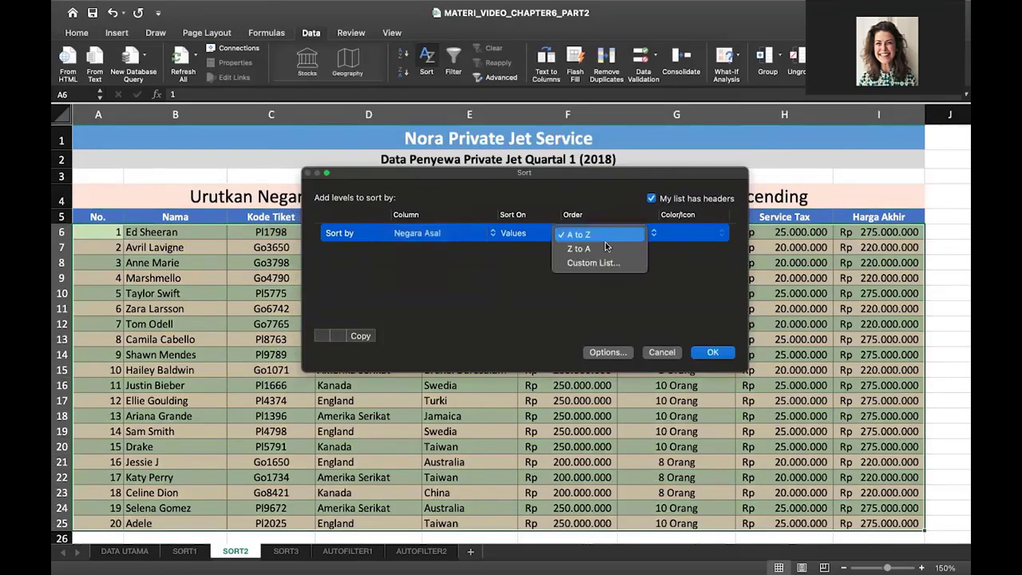
click(593, 263)
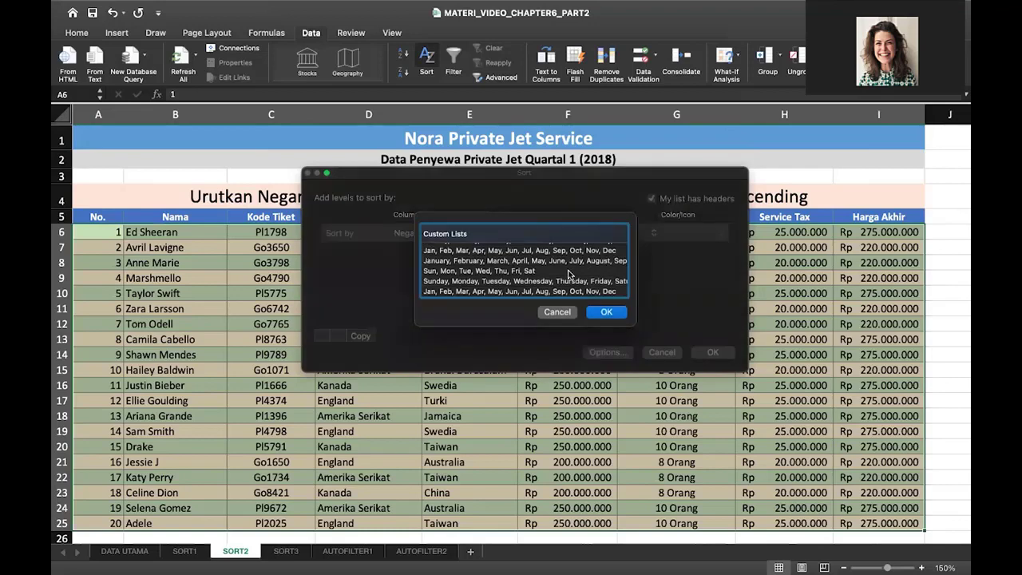
Step: Choose the Amerika Serikat, England, Kanada, Swedia, Kuba list as the custom order and confirm
scroll(569, 275, down, 5)
scroll(543, 289, down, 2)
click(543, 290)
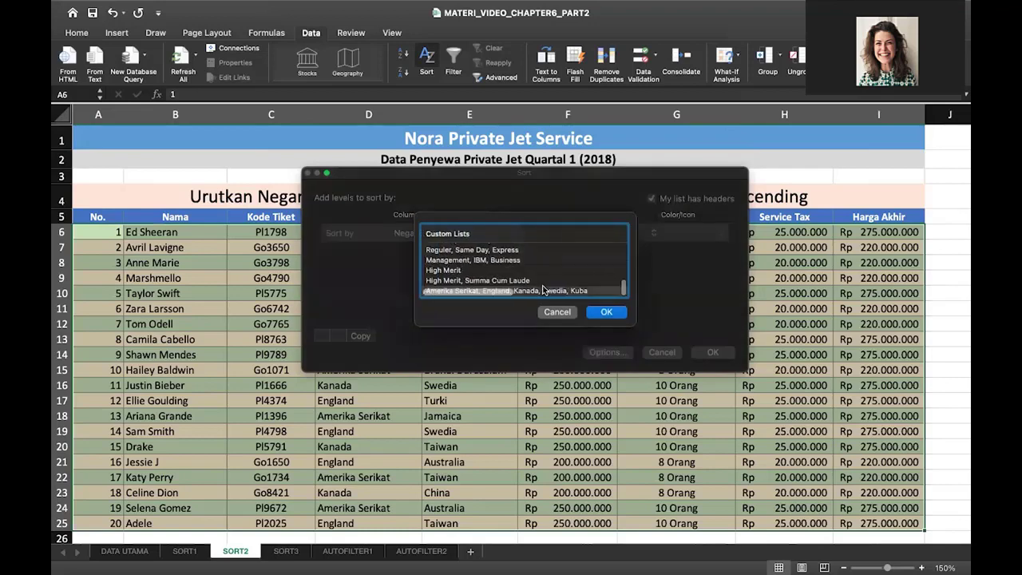
scroll(544, 291, right, 5)
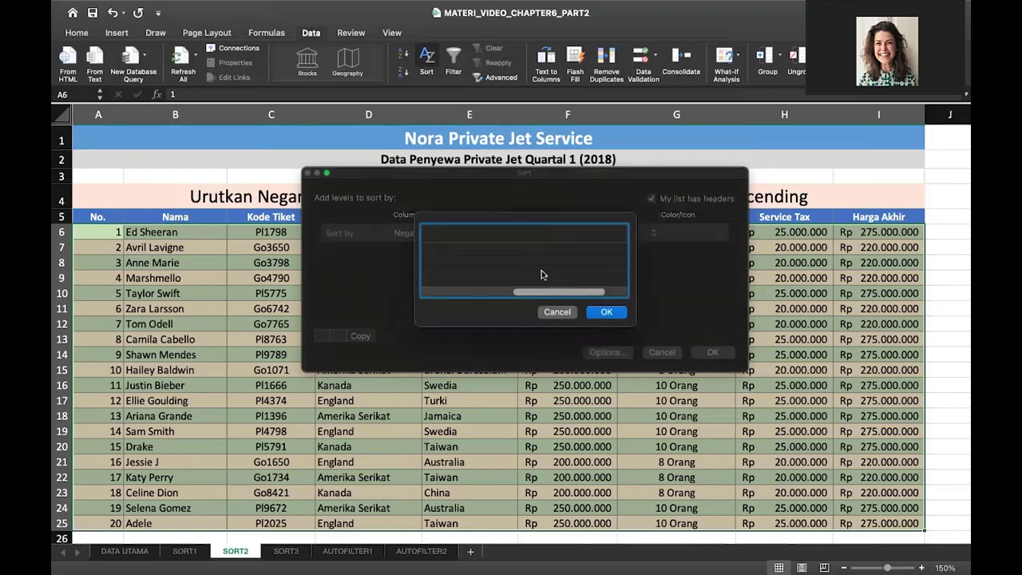
scroll(541, 270, left, 2)
scroll(543, 271, left, 3)
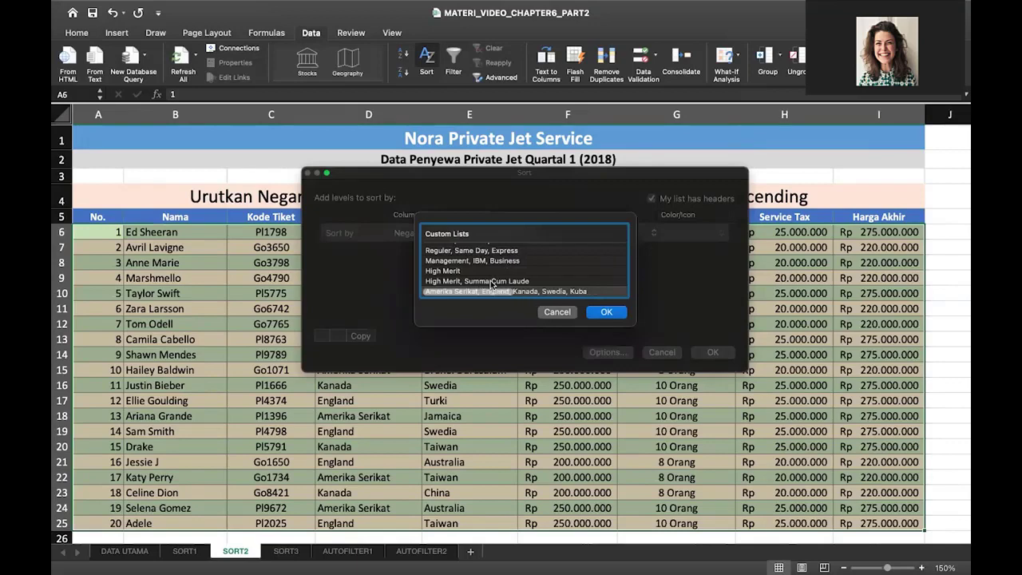
click(543, 281)
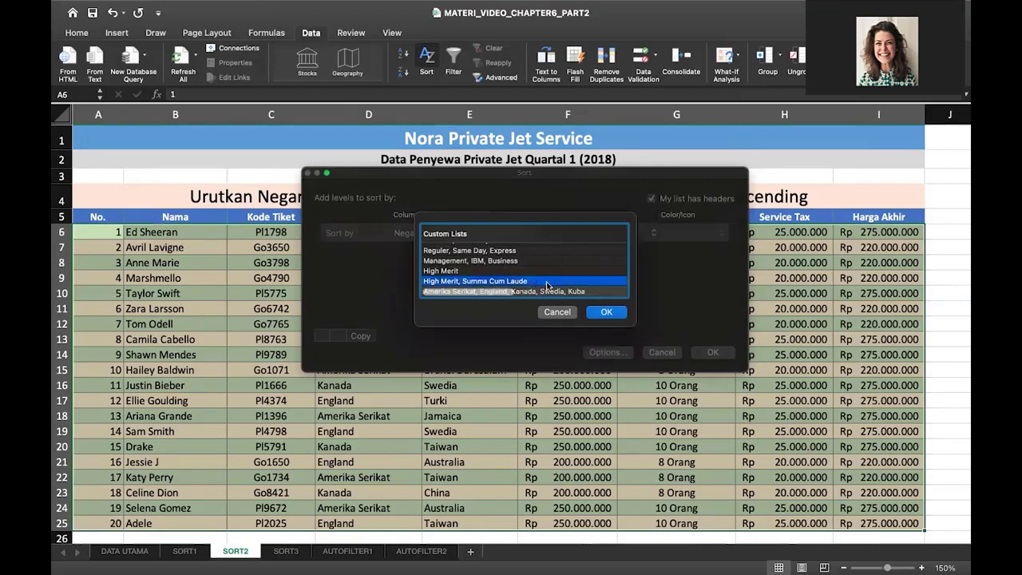
click(554, 289)
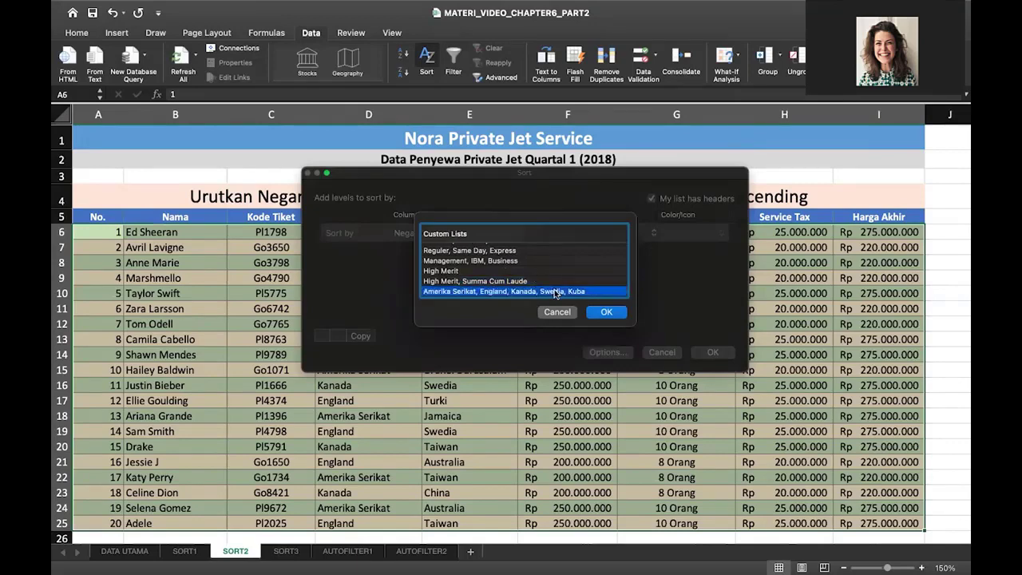
click(604, 312)
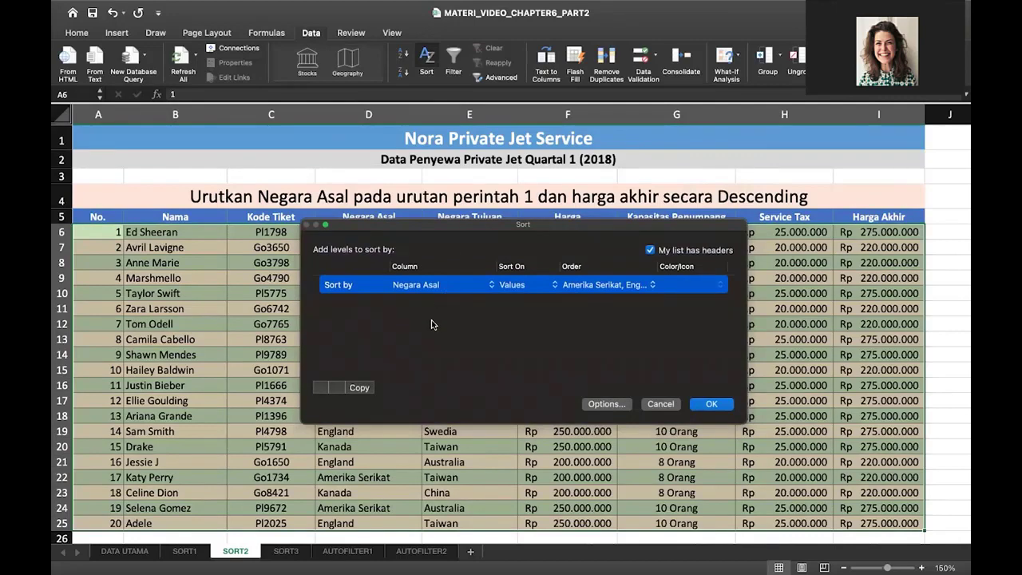
Step: Add a second level sorting Harga Akhir Largest to Smallest and apply the two-level sort
click(320, 389)
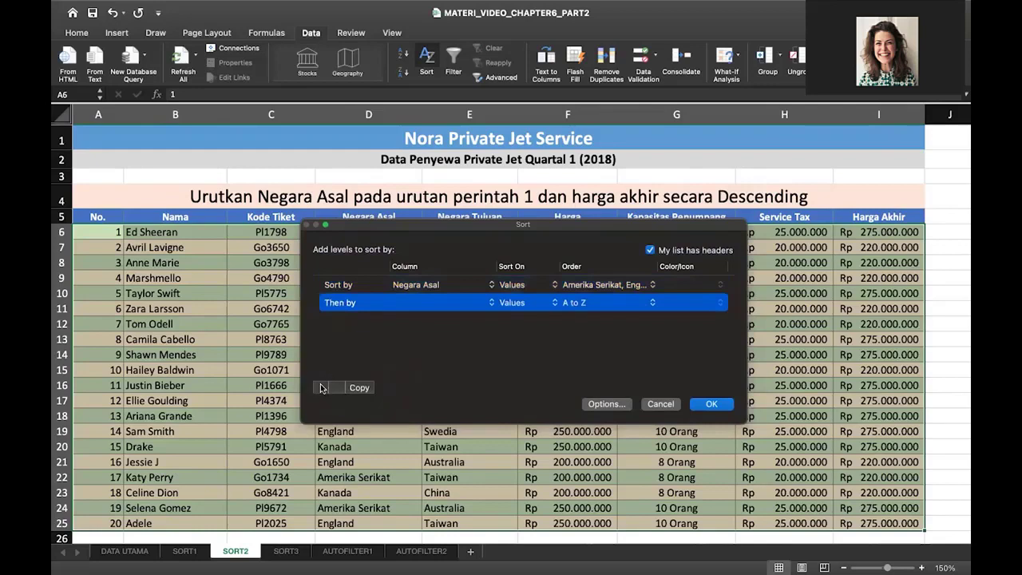
click(464, 305)
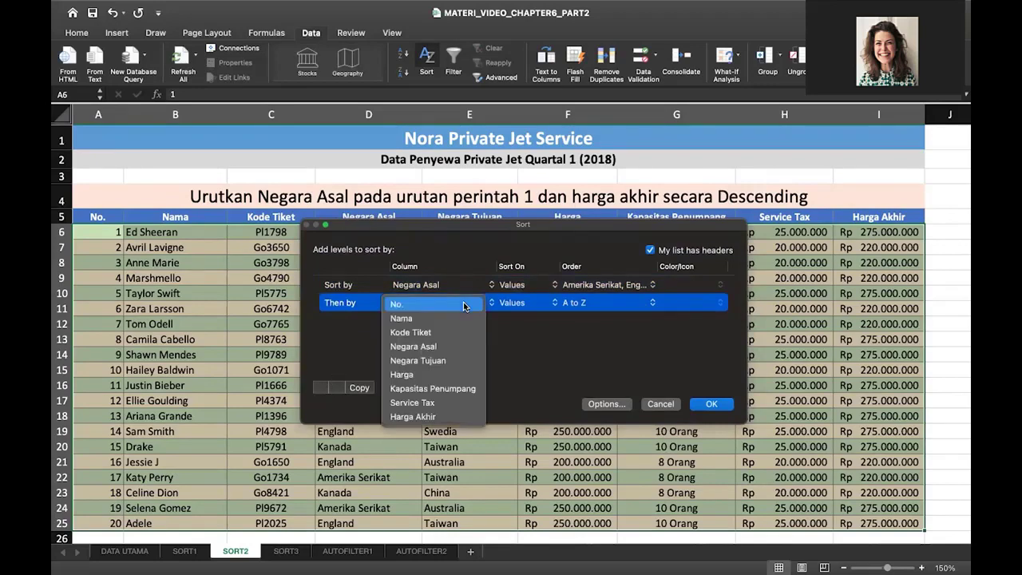
click(458, 415)
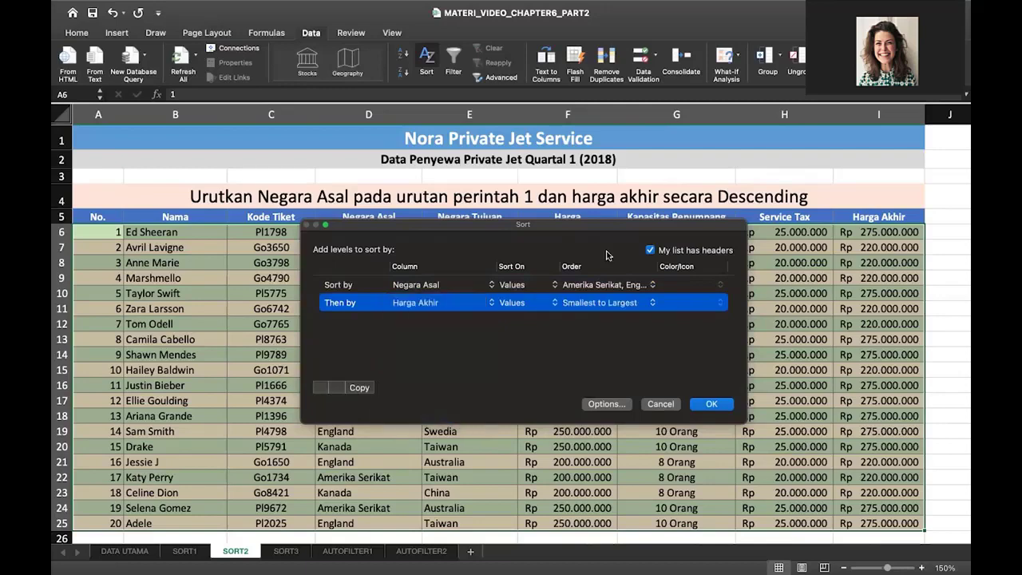
click(637, 307)
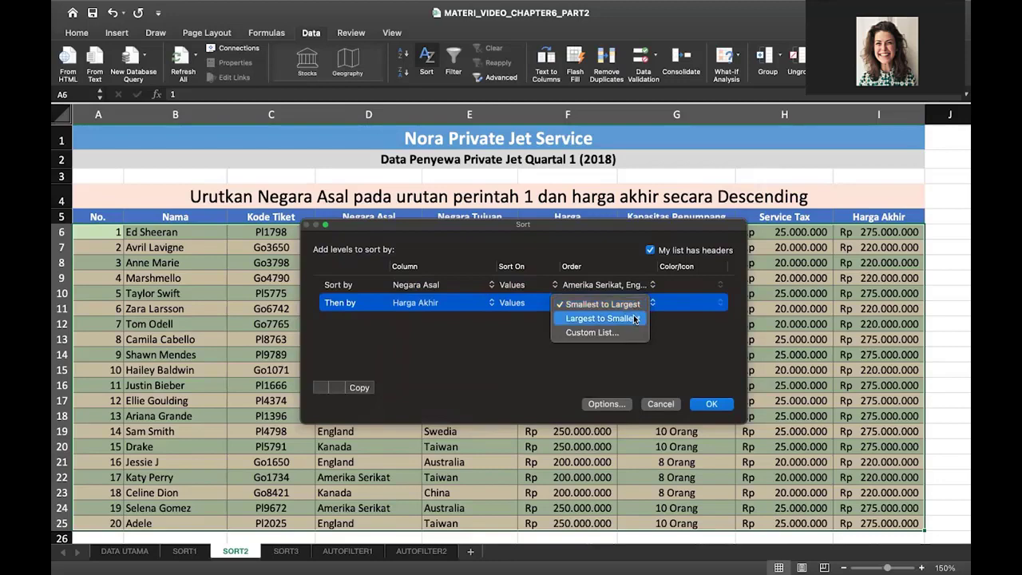
click(636, 318)
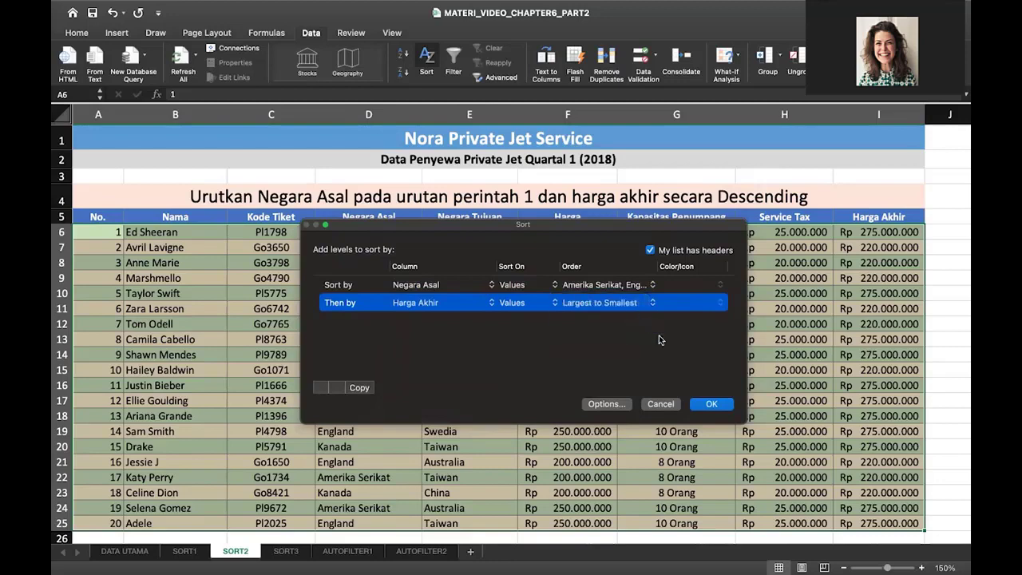
click(713, 404)
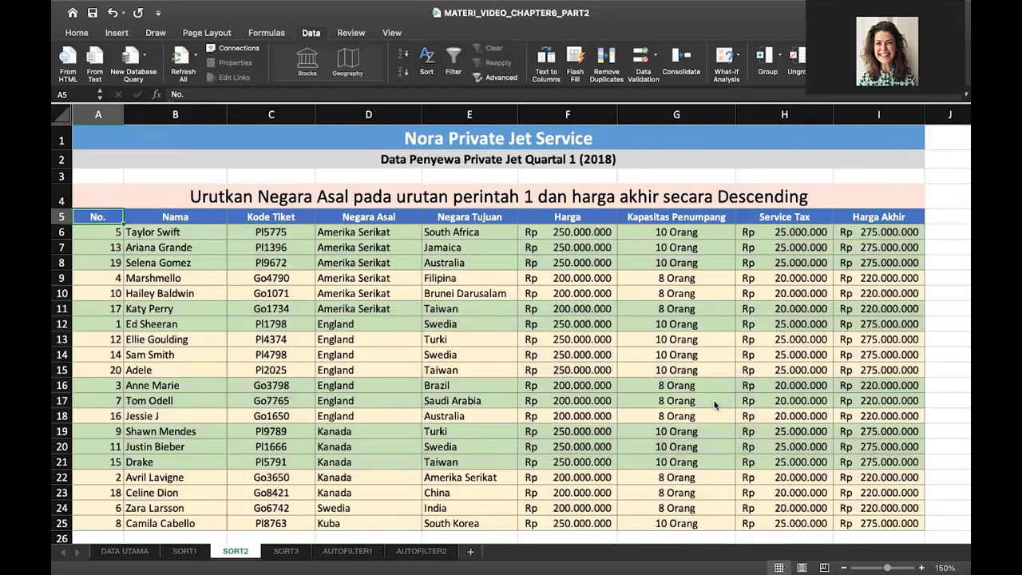
Step: Give the Negara Asal (D5) and Harga Akhir (I5) headers a light pink fill with dark text
click(762, 340)
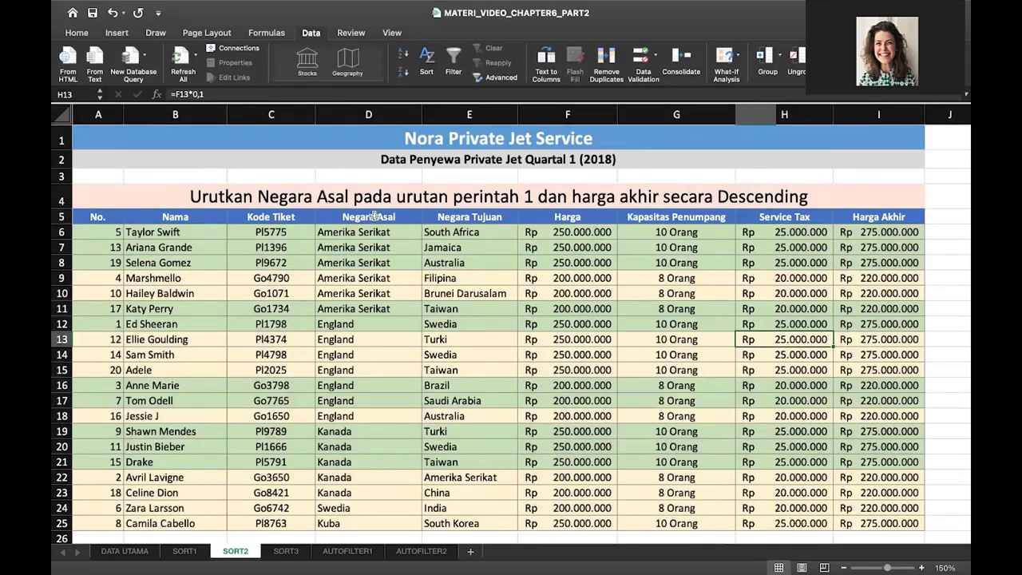
click(373, 217)
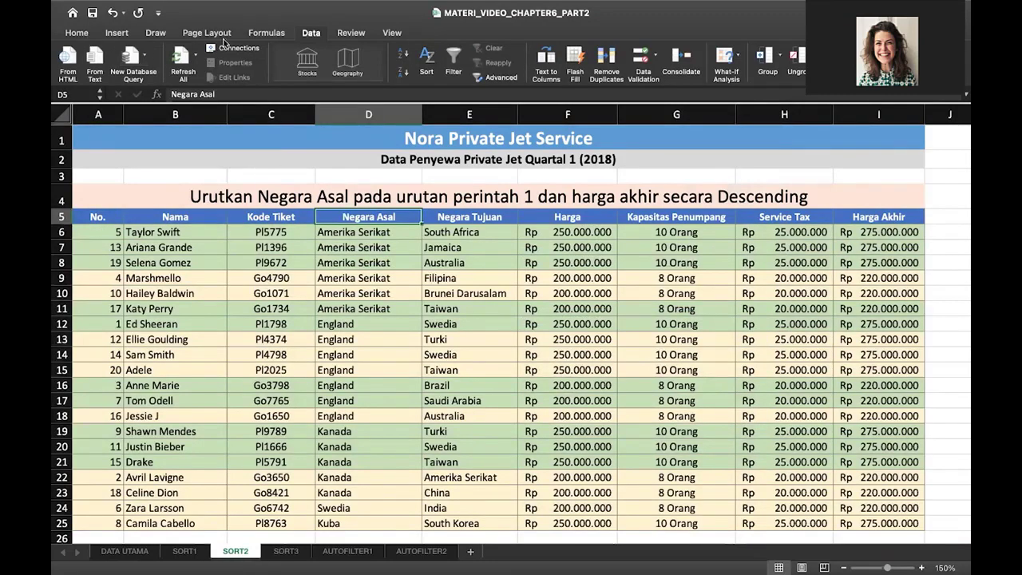
click(84, 35)
click(245, 72)
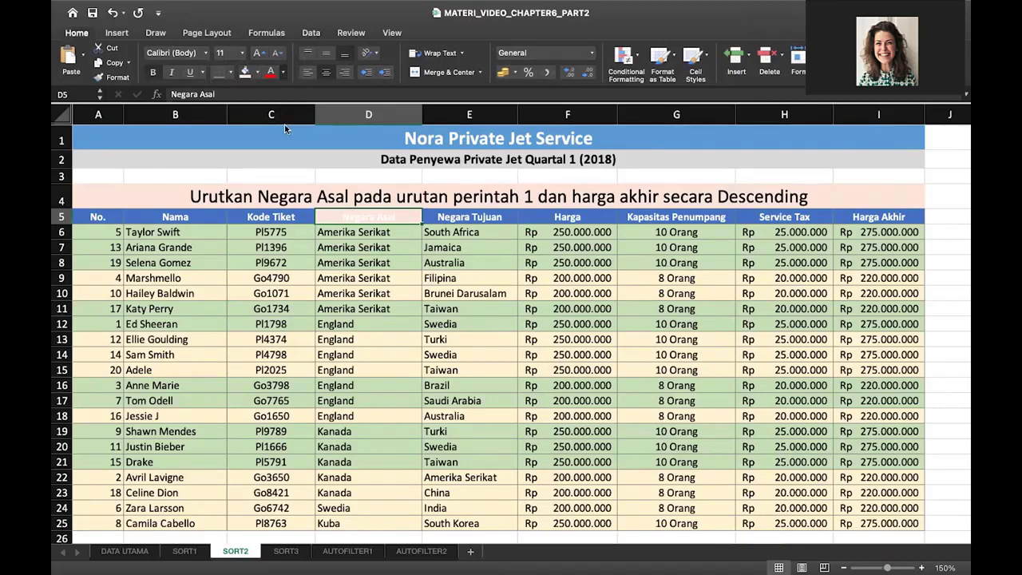
click(890, 217)
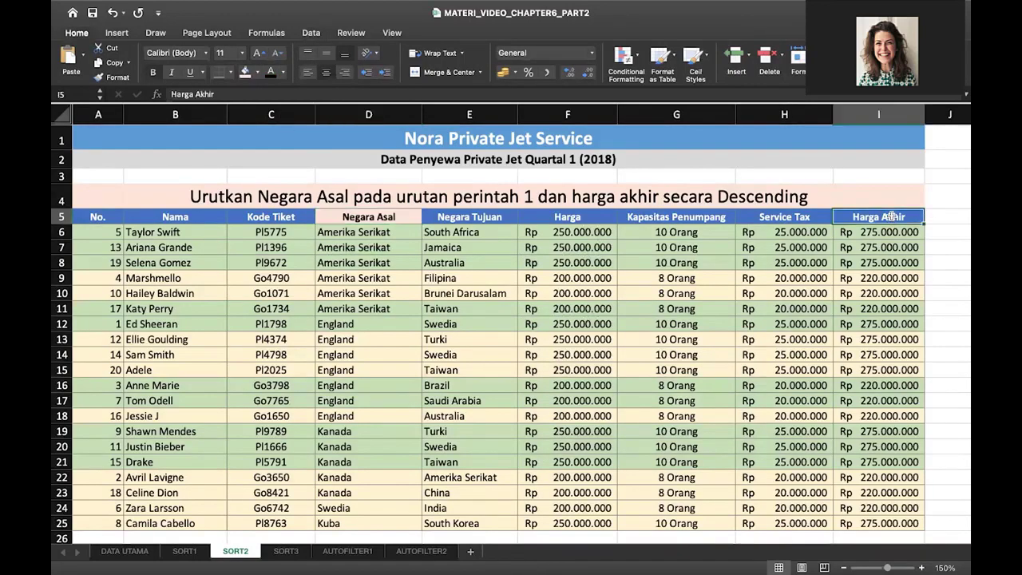
click(246, 72)
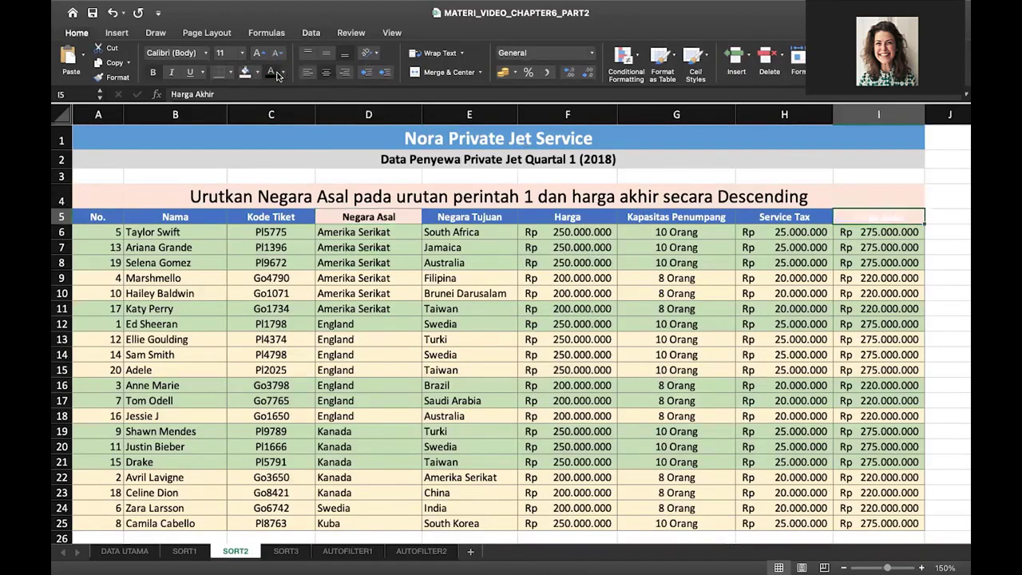
click(273, 72)
click(587, 339)
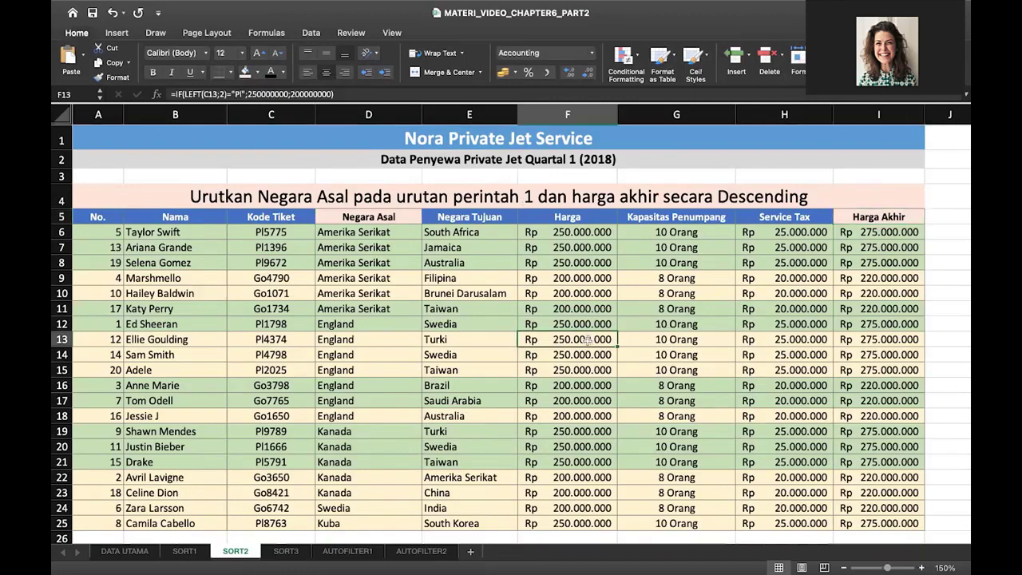
scroll(587, 340, down, 1)
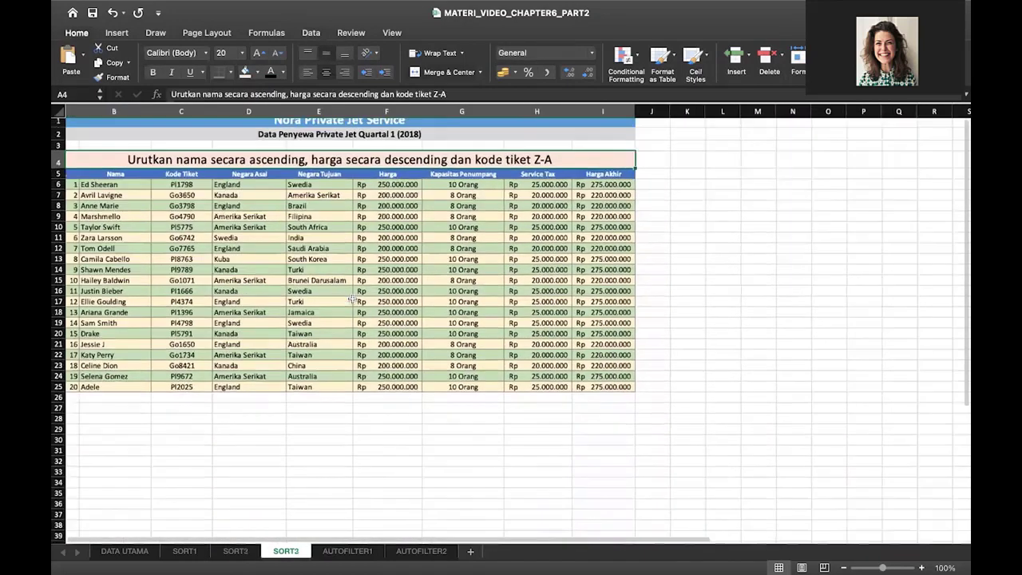
Step: Select the SORT3 table's header cell A5 and open the Data tab's Sort dialog
scroll(352, 298, up, 3)
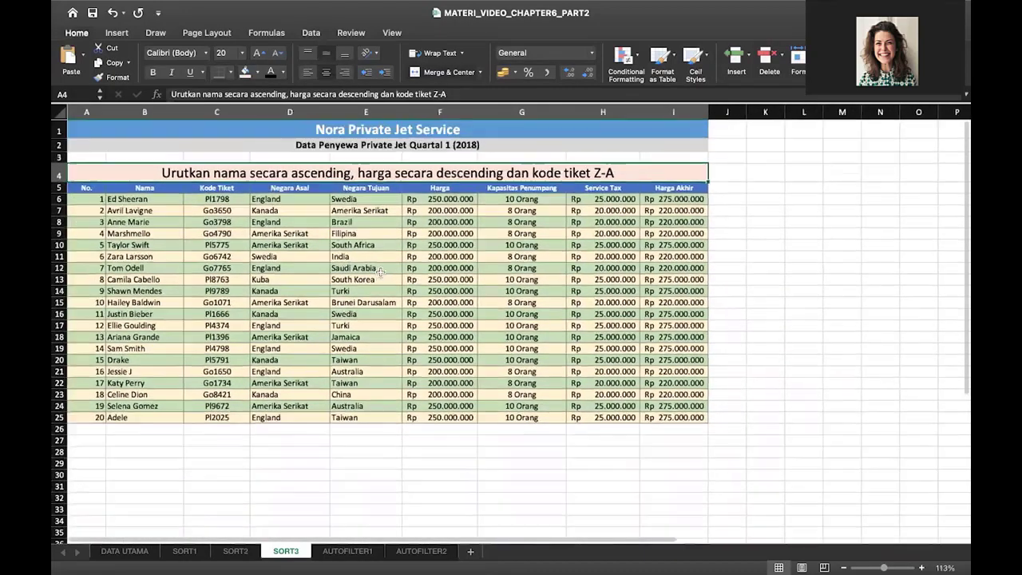
scroll(380, 272, up, 3)
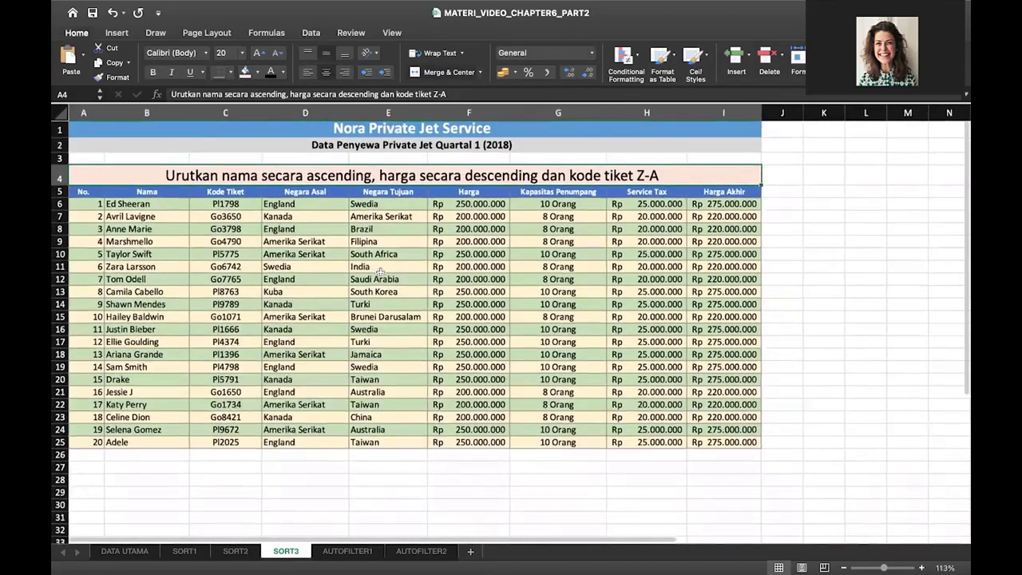
scroll(381, 271, up, 2)
scroll(378, 277, up, 1)
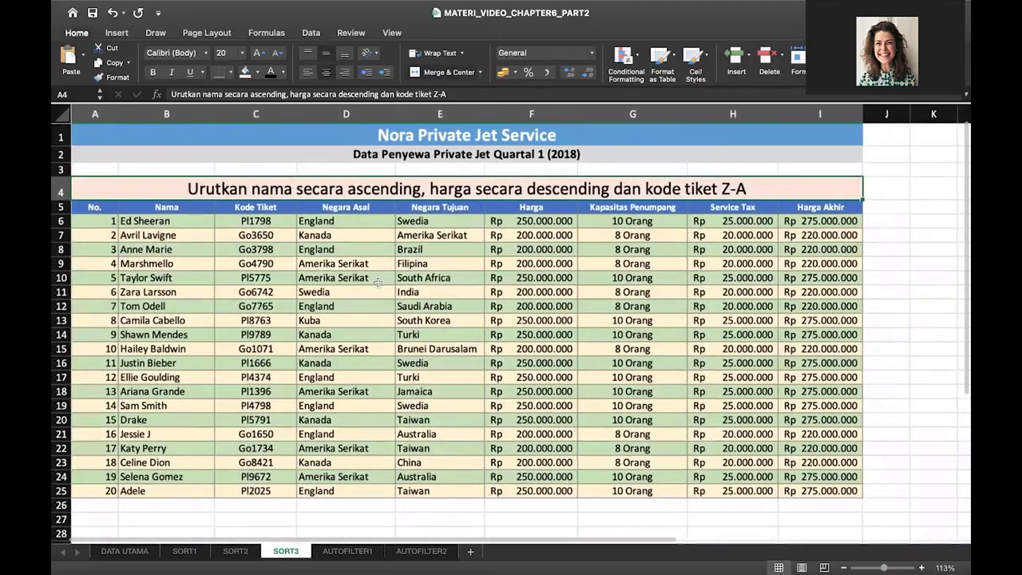
scroll(240, 282, up, 2)
click(241, 281)
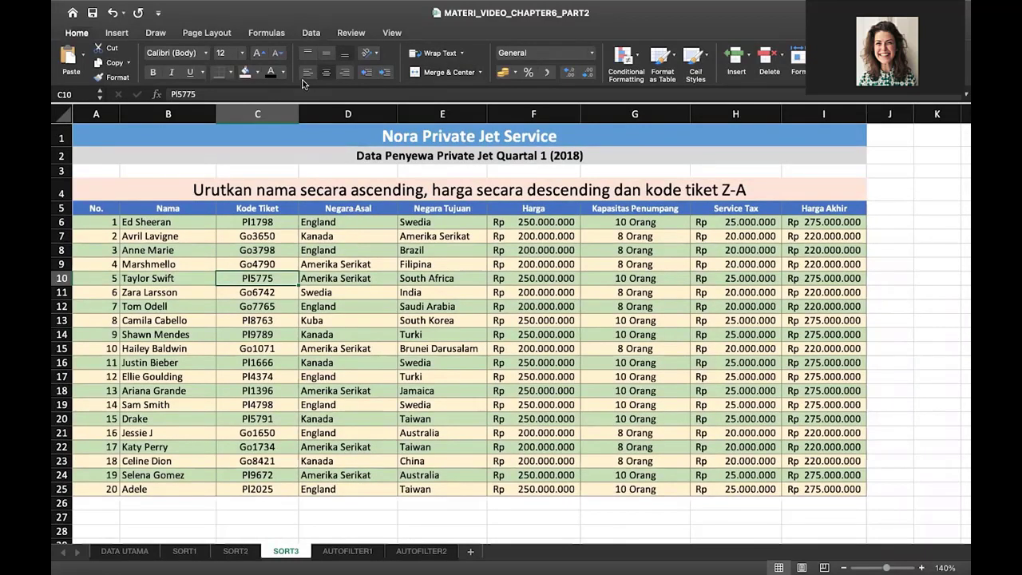
click(98, 208)
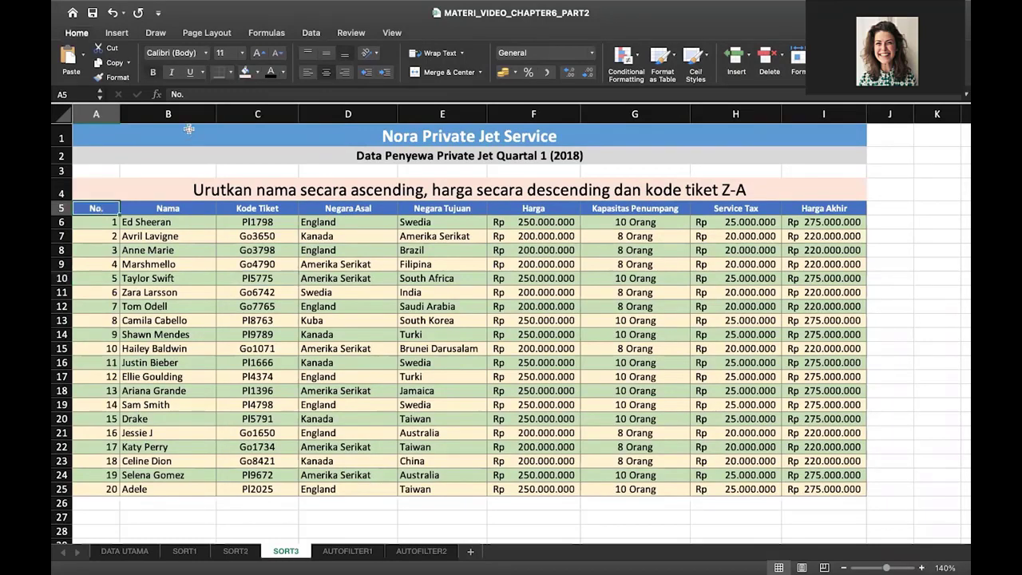
click(316, 35)
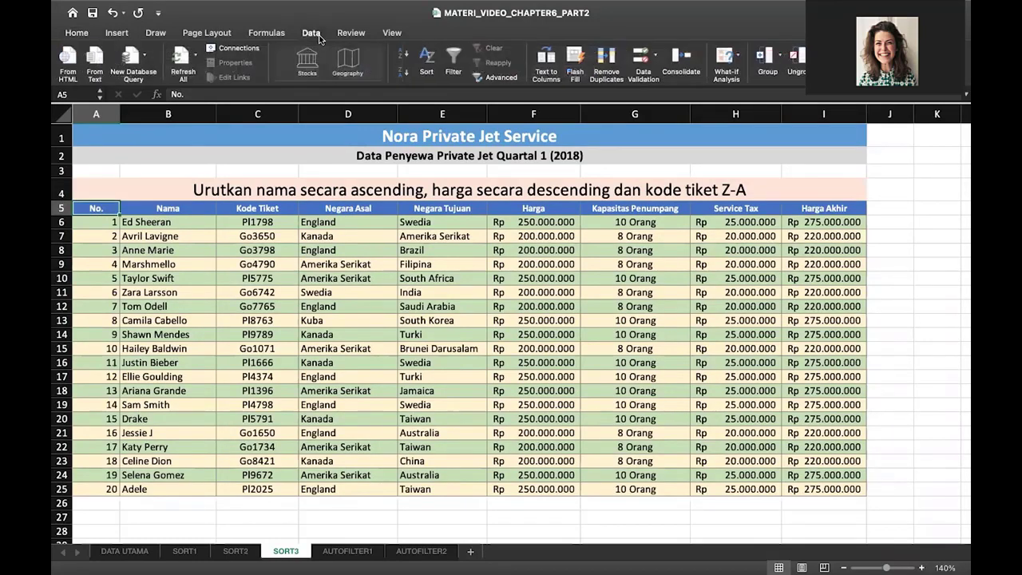
click(428, 57)
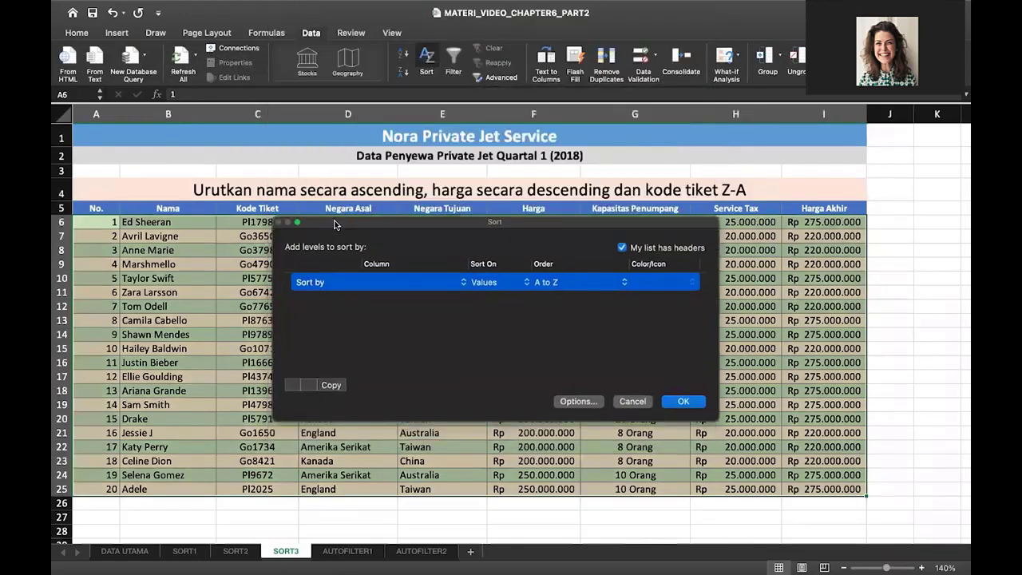
Step: Sort first by Nama A to Z, then by Harga largest to smallest
click(416, 288)
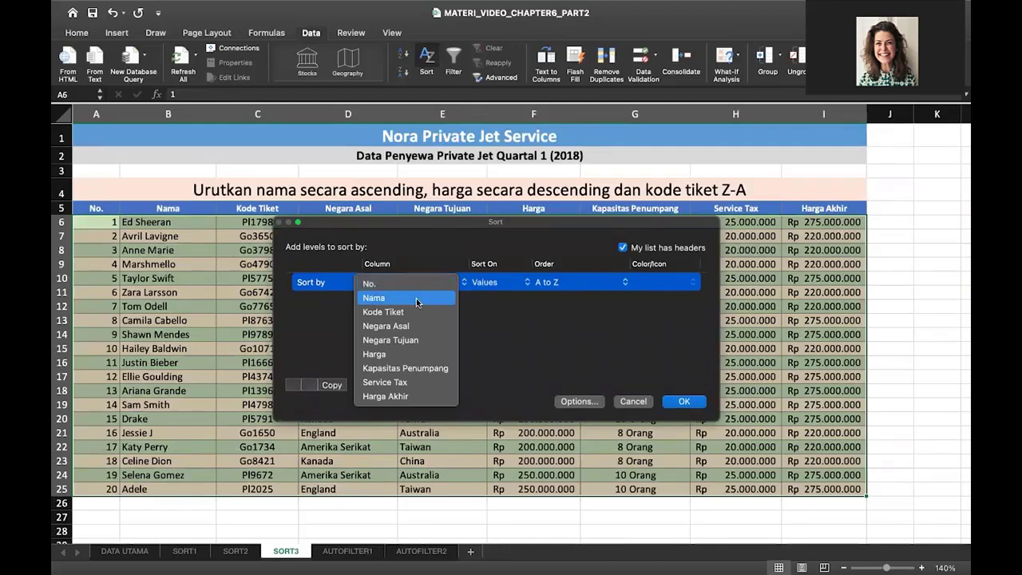
click(419, 300)
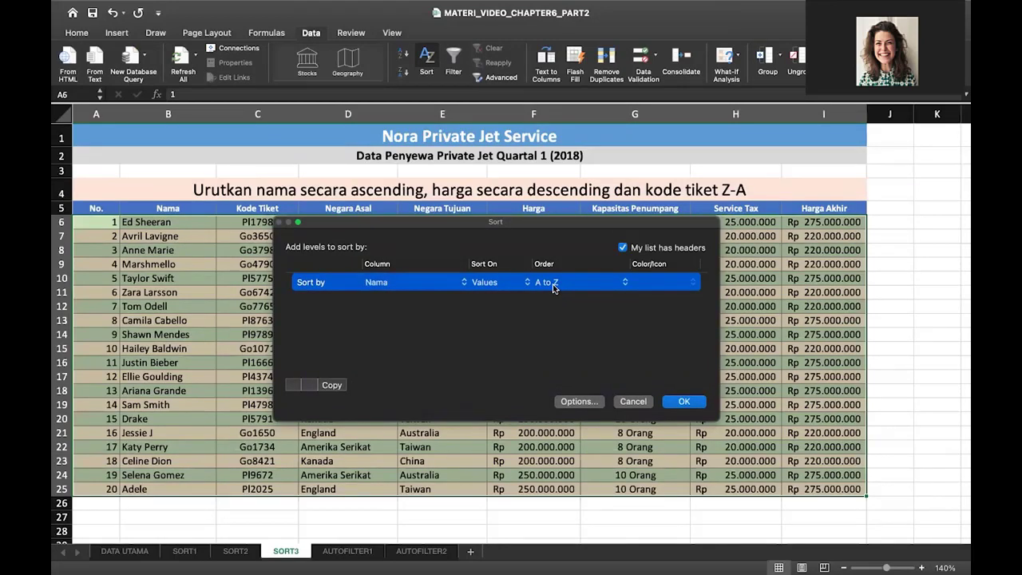
click(293, 385)
click(416, 299)
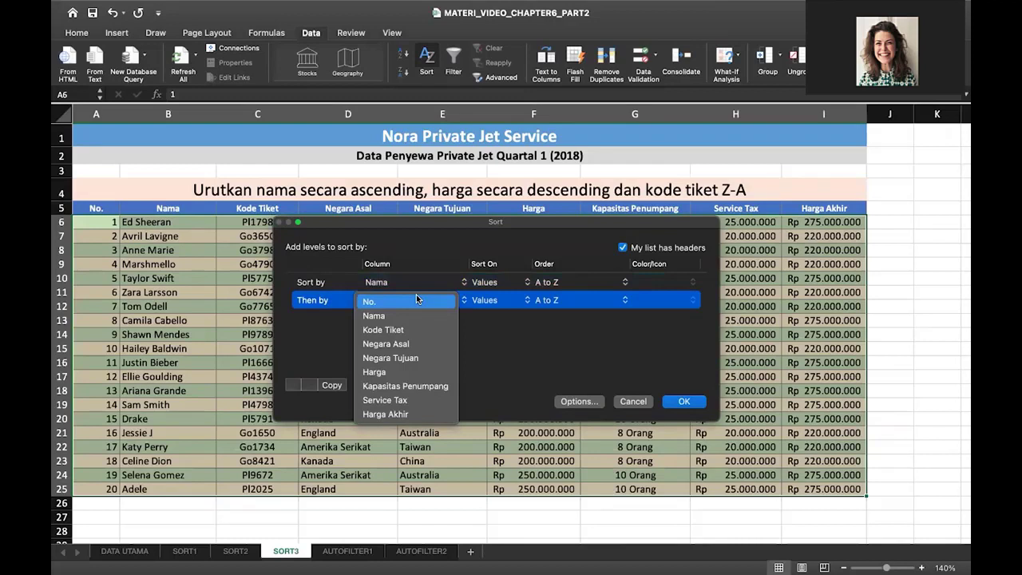
click(422, 371)
click(563, 307)
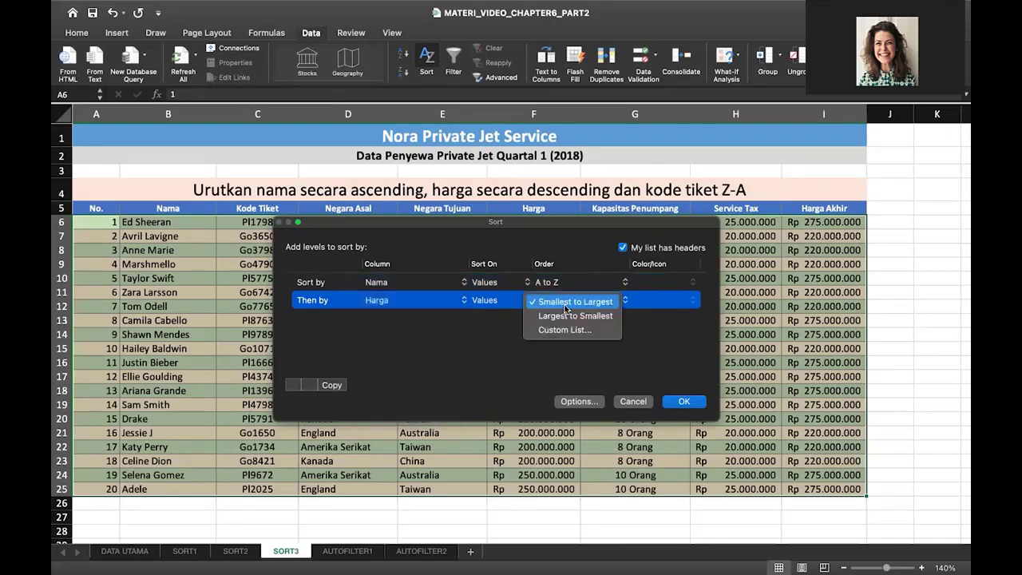
click(565, 315)
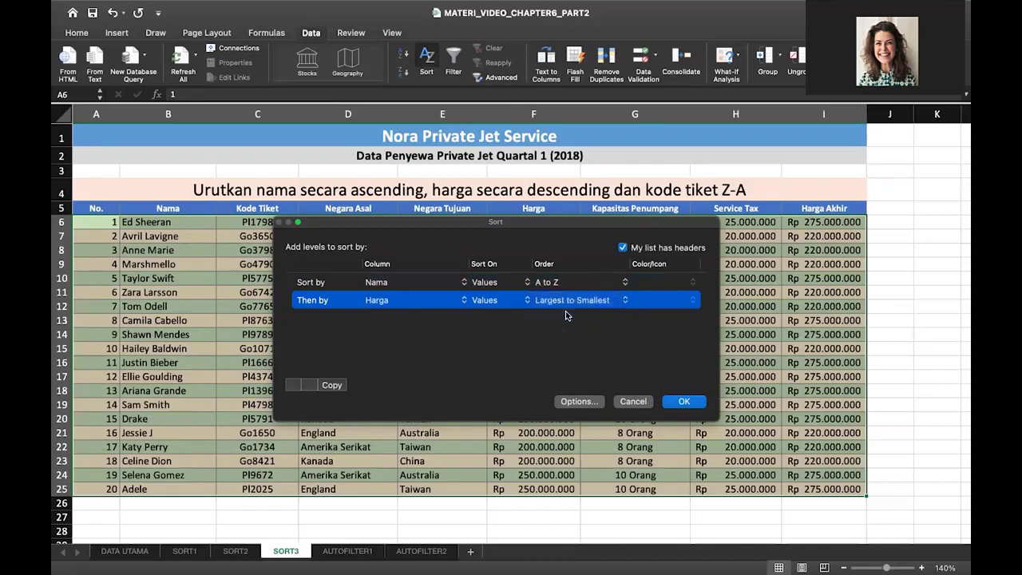
Step: Add a third level sorting Kode Tiket Z to A and apply the sort
click(294, 385)
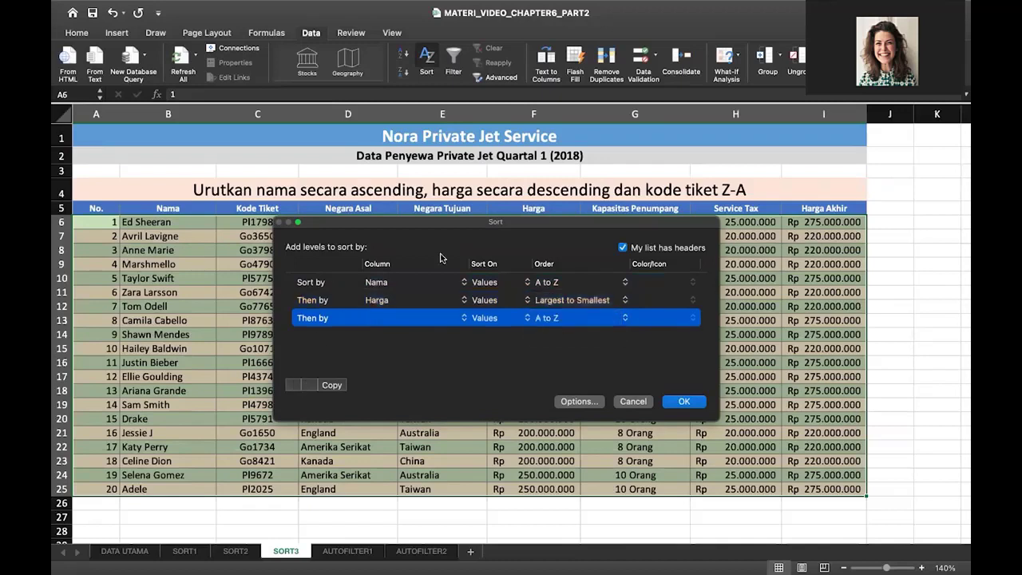
click(403, 322)
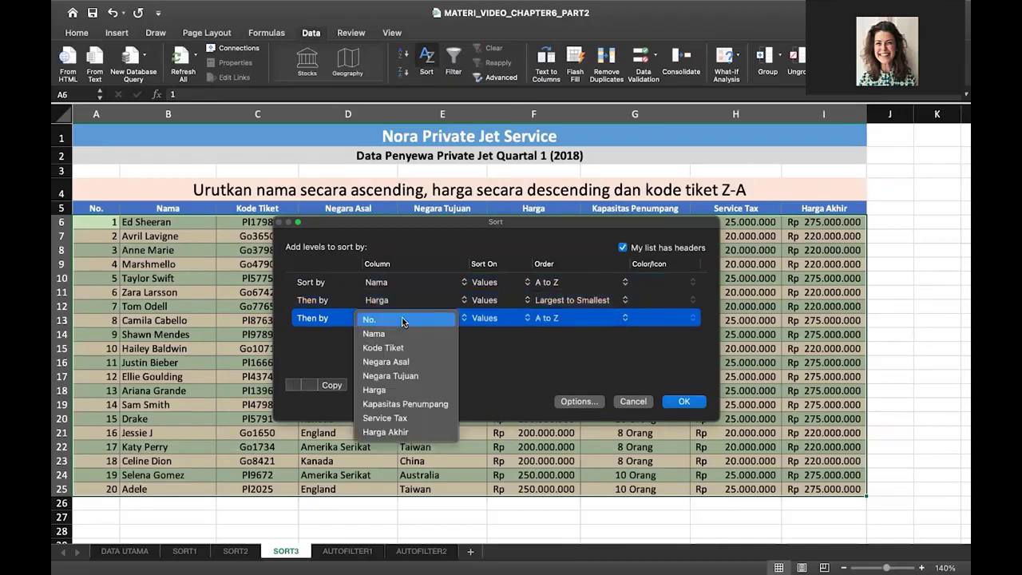
click(403, 348)
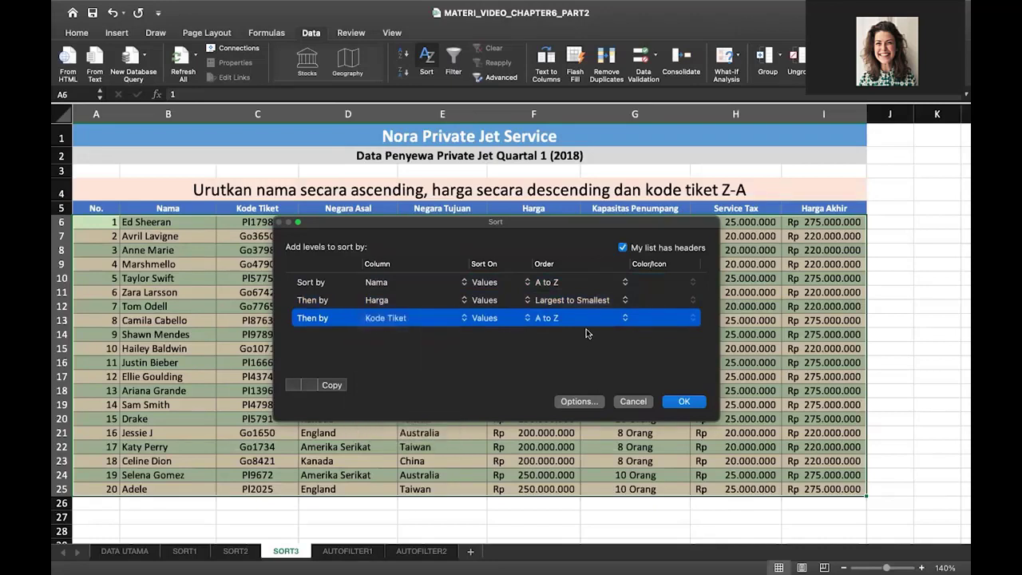
click(580, 319)
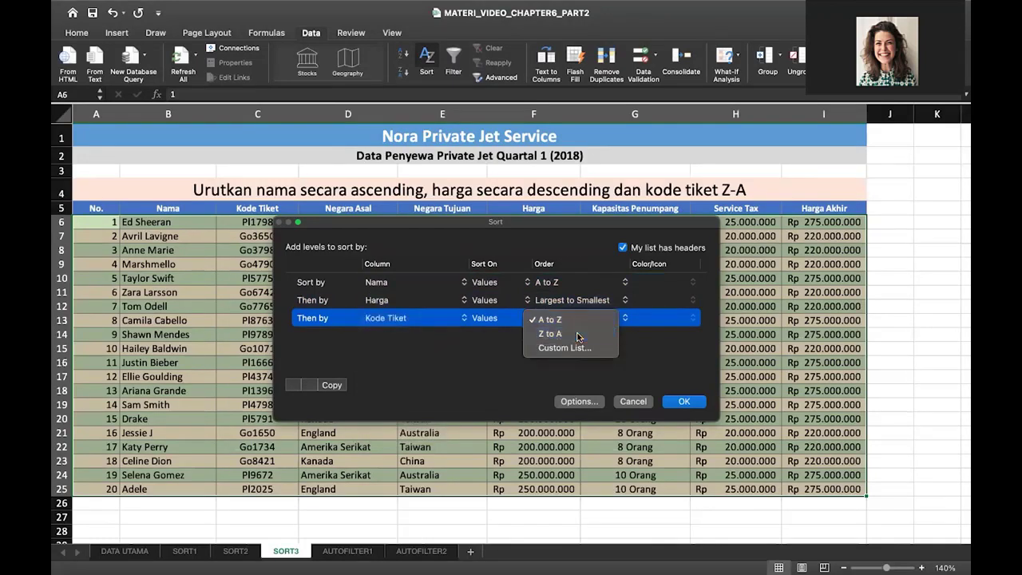
click(579, 334)
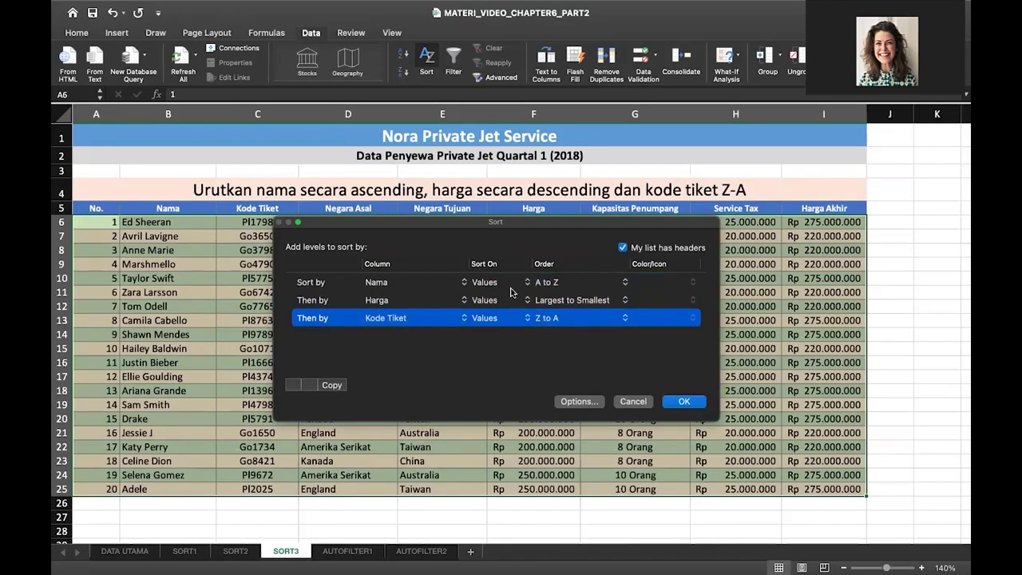
click(683, 401)
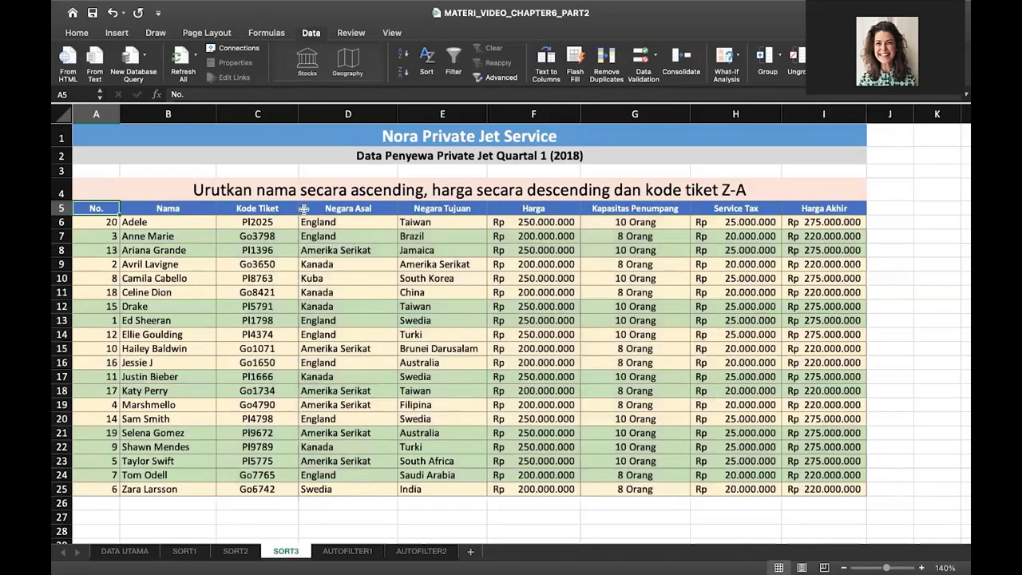
Step: Clear the blue fill from Kode Tiket header C5, then switch to the AUTOFILTER1 sheet
click(185, 210)
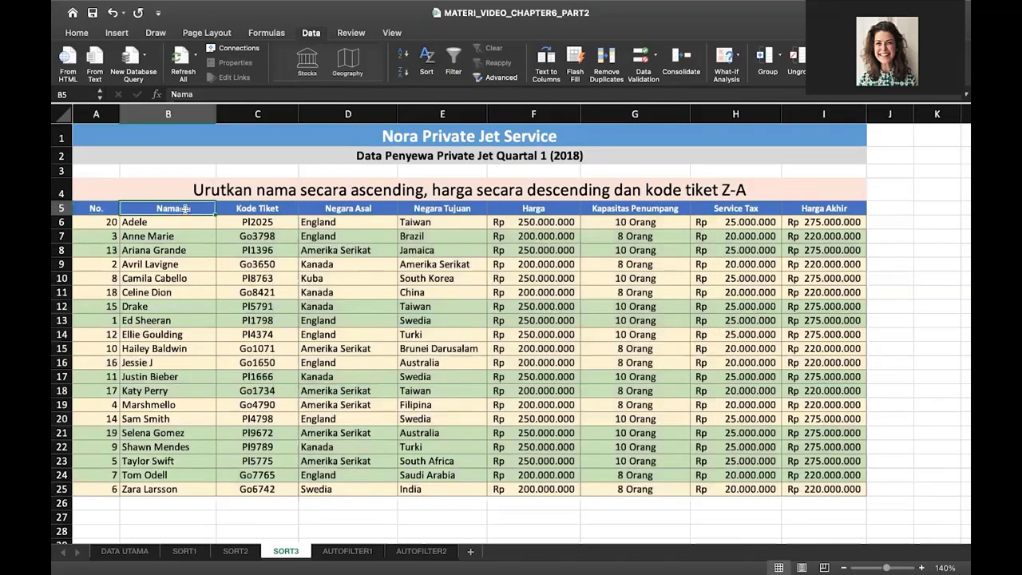
click(78, 33)
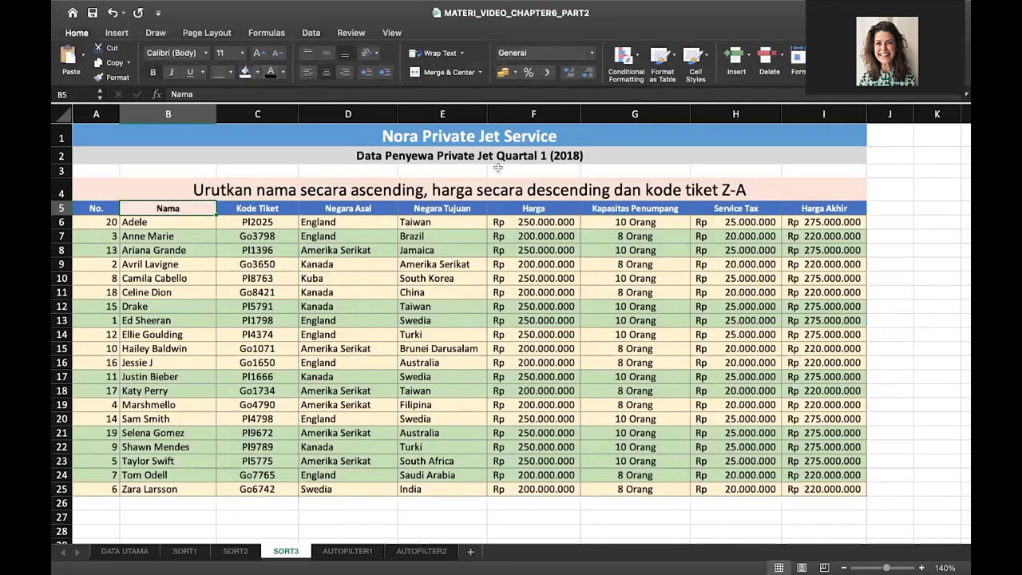
click(534, 210)
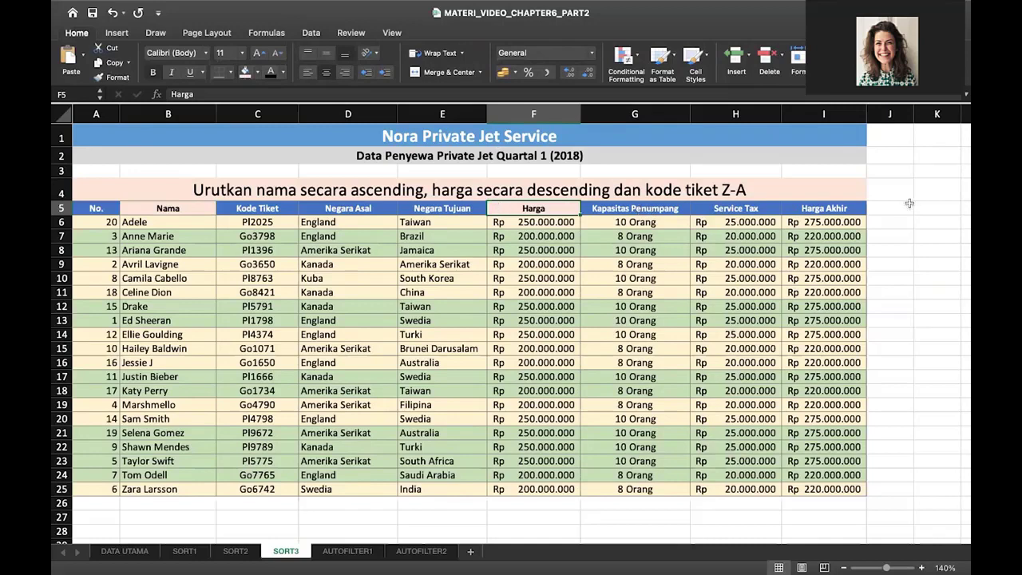
click(284, 207)
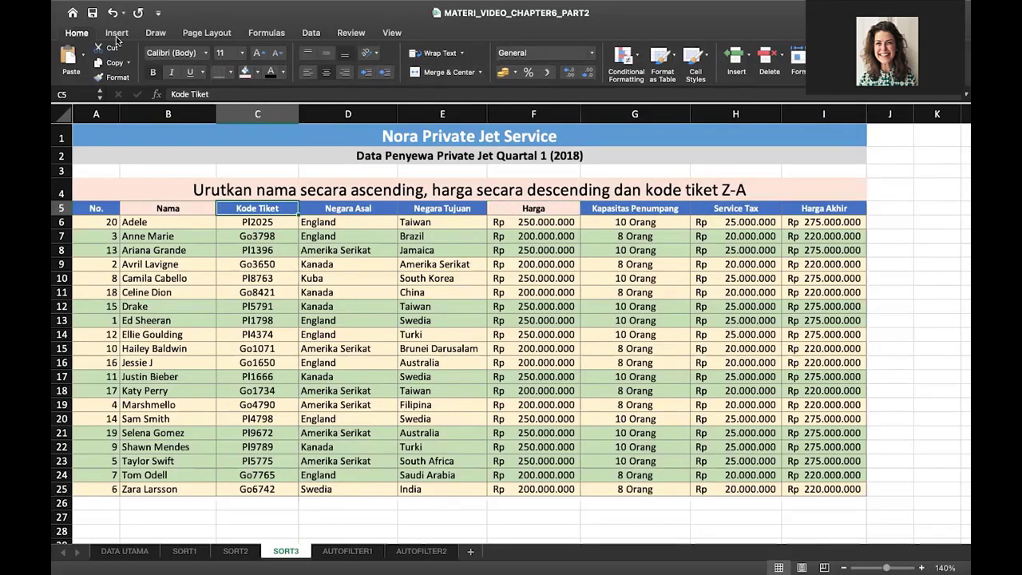
click(245, 72)
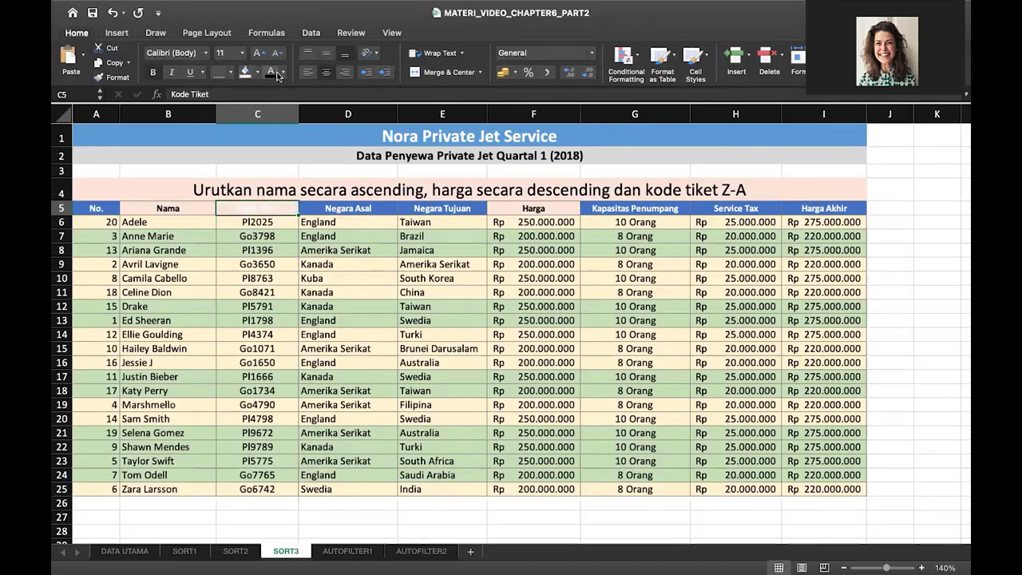
click(271, 72)
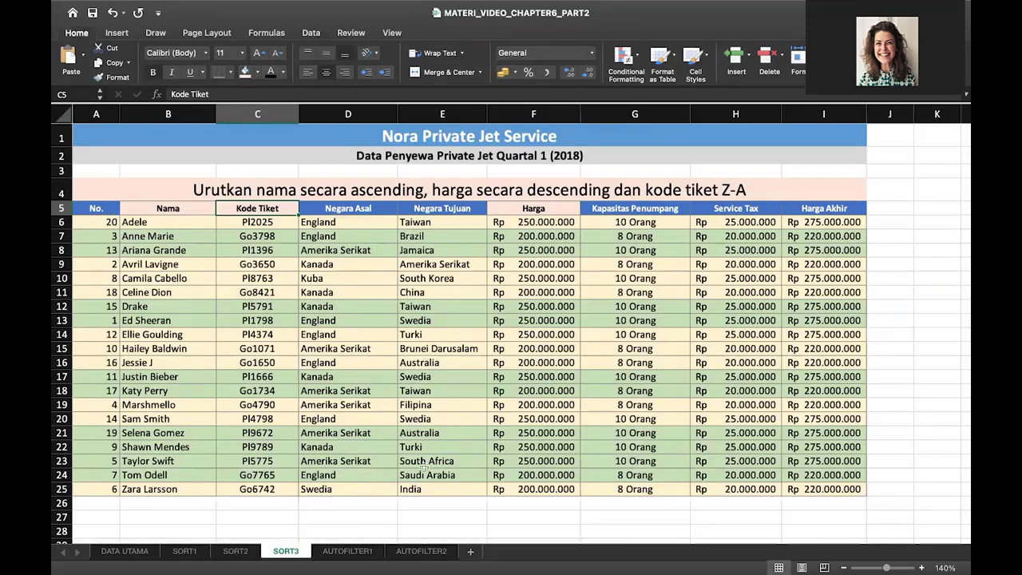
click(348, 551)
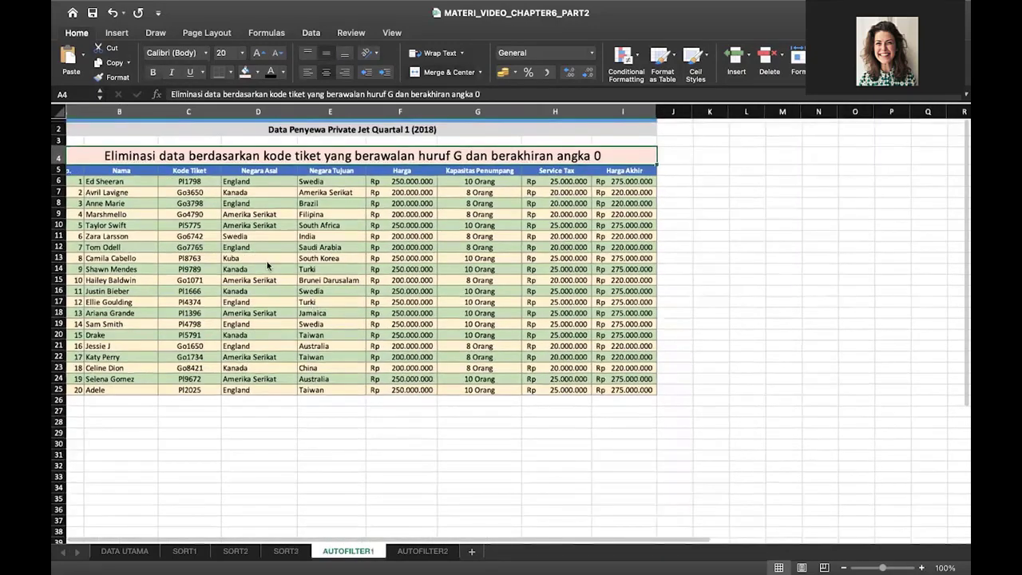
Step: Select AUTOFILTER1 header cell A5 and add AutoFilter arrows via Data > Filter
scroll(312, 304, up, 1)
scroll(268, 266, down, 1)
scroll(269, 266, up, 2)
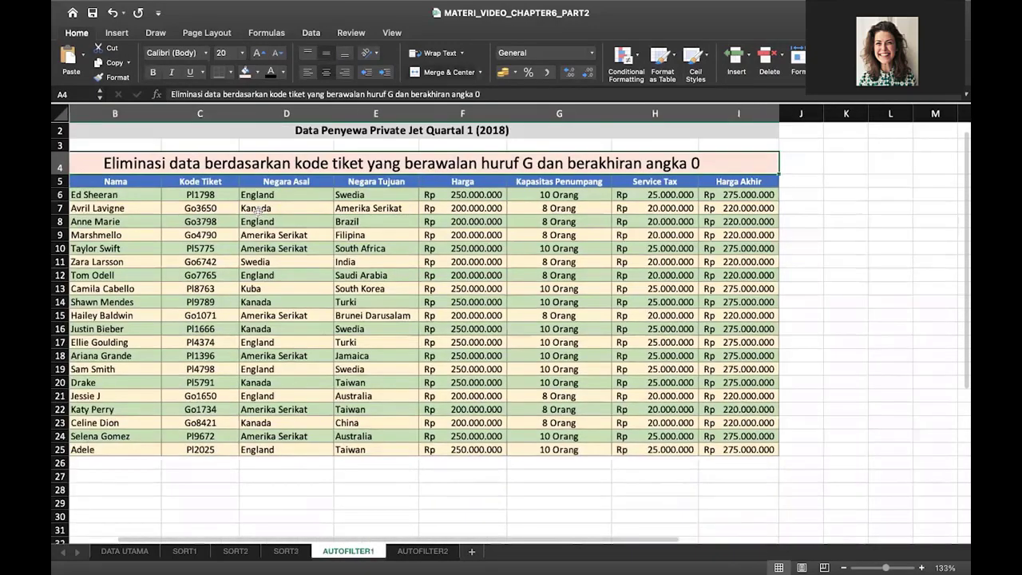
scroll(263, 240, up, 2)
scroll(259, 212, up, 1)
scroll(258, 211, right, 1)
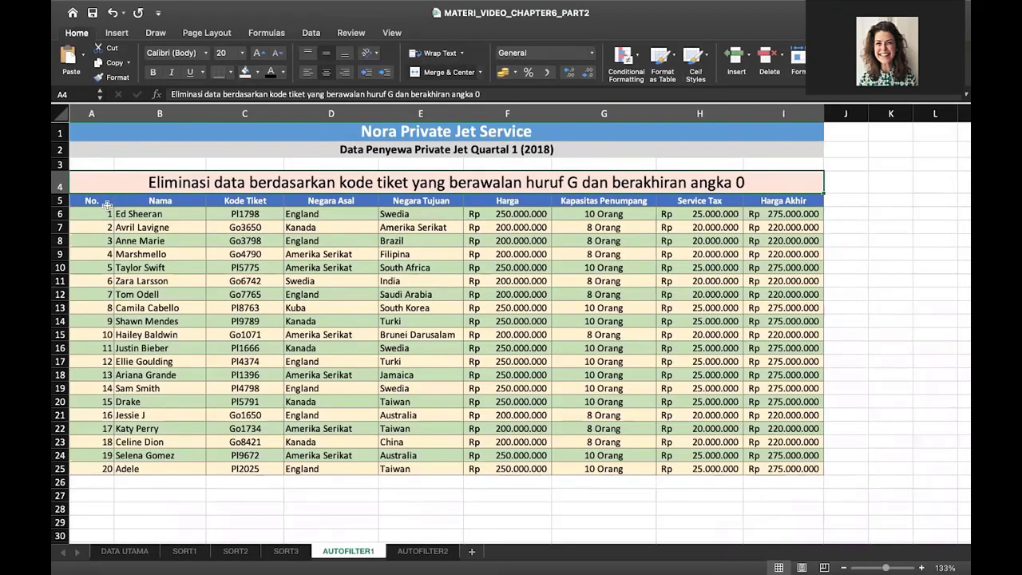
click(101, 198)
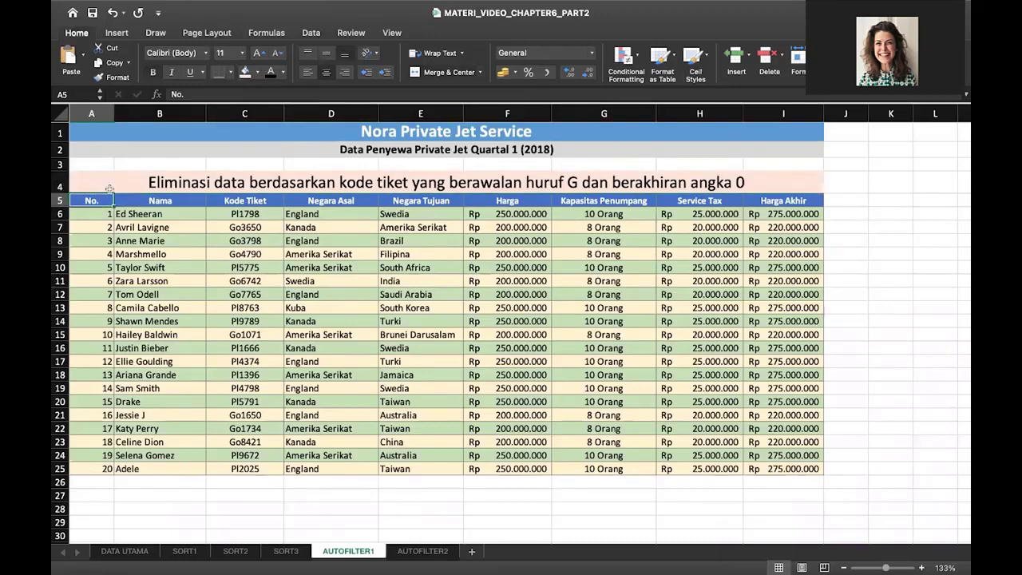
click(312, 33)
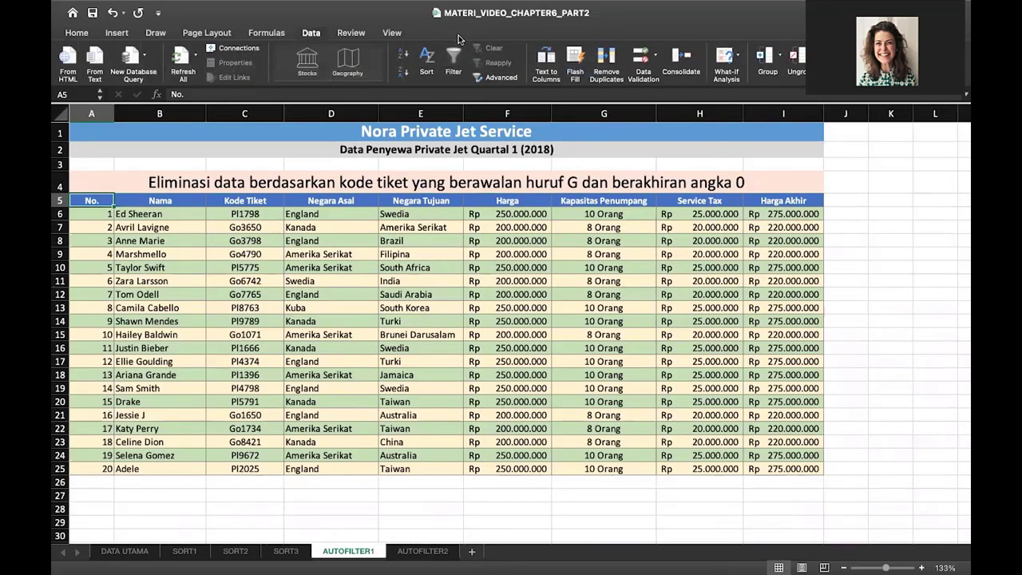
click(456, 49)
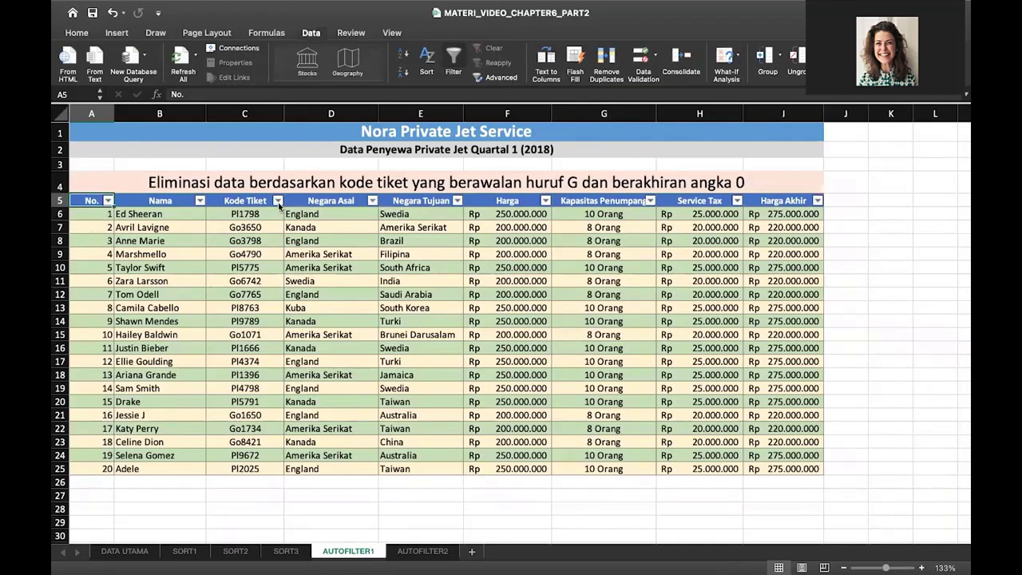
Step: Set a Kode Tiket text filter: begins with G and ends with 0
click(278, 200)
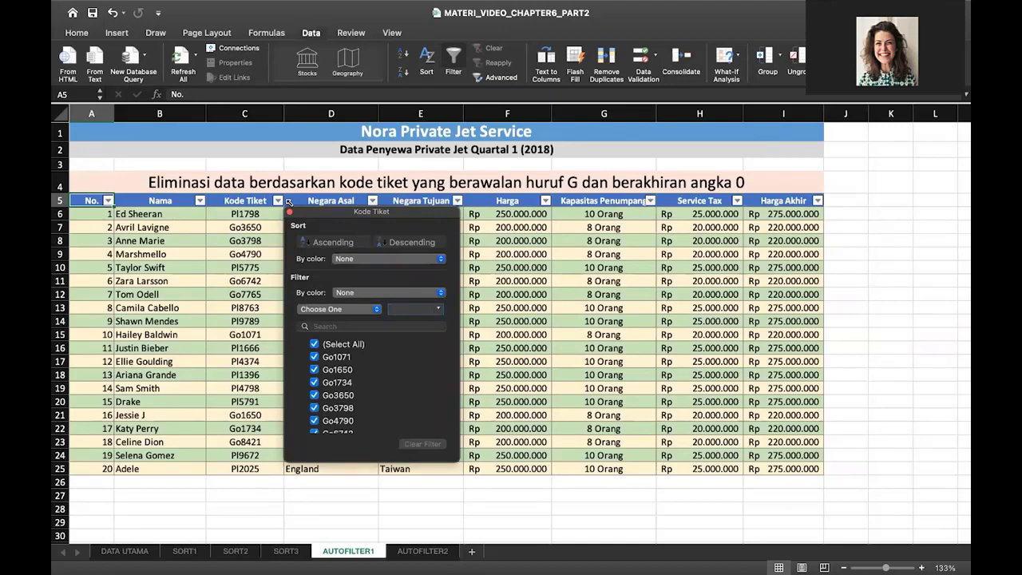
click(343, 310)
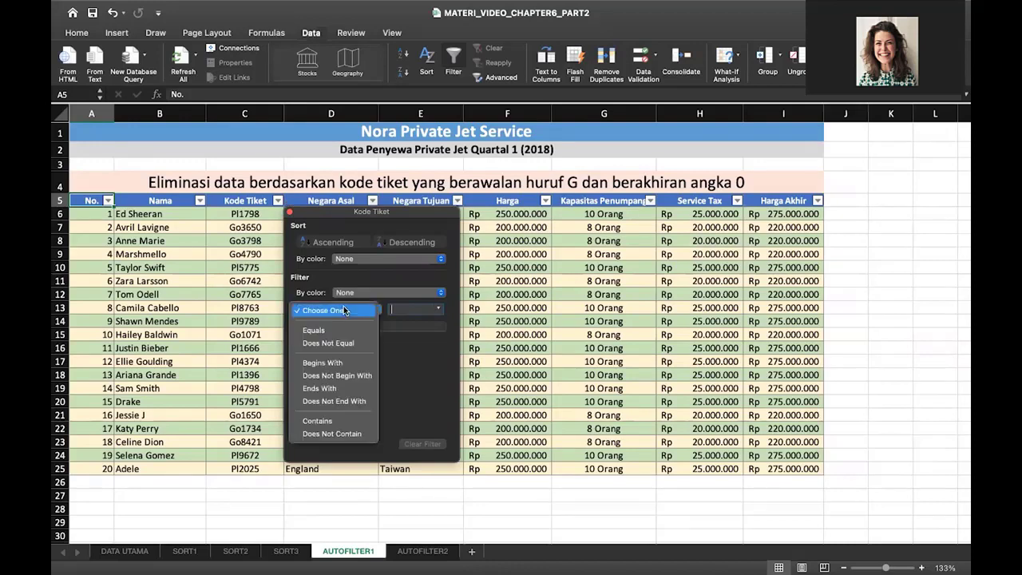
click(346, 365)
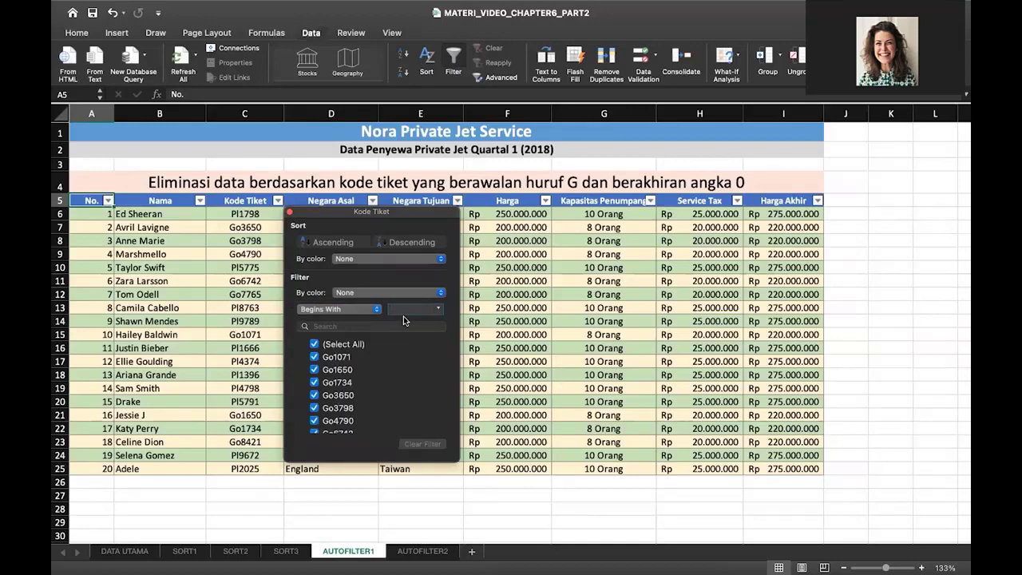
text(G)
click(376, 292)
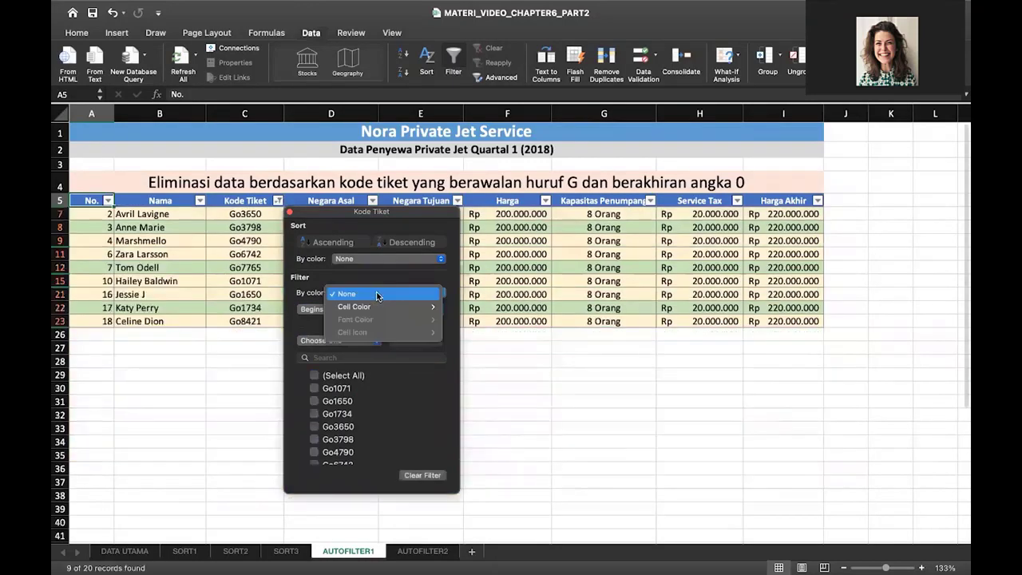
click(342, 326)
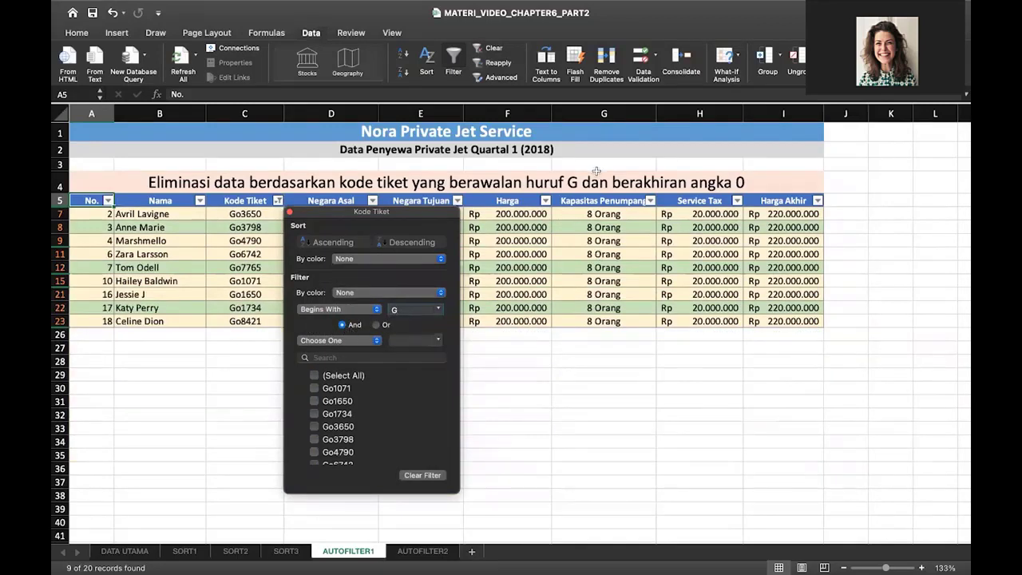
click(355, 343)
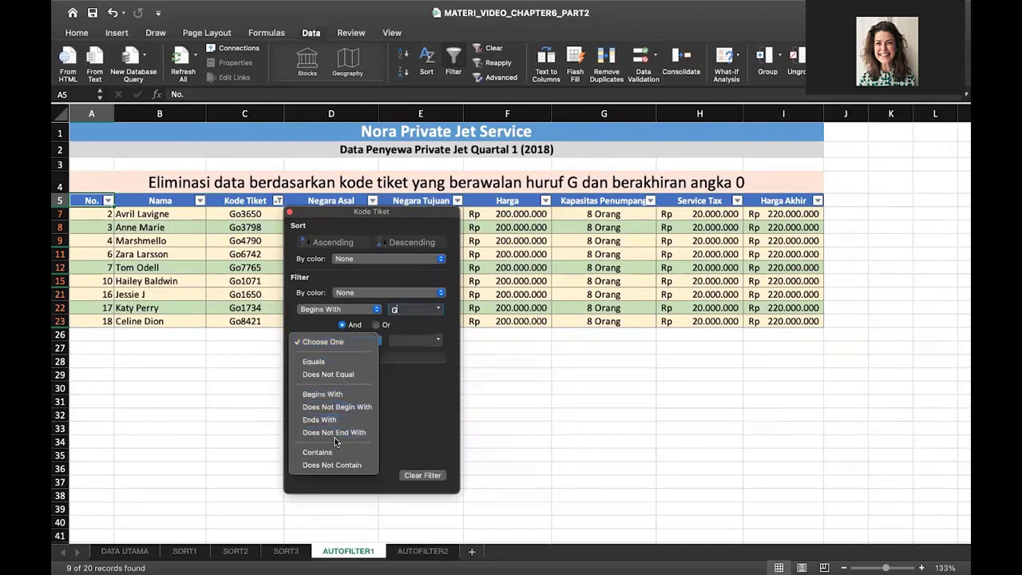
click(320, 420)
click(418, 341)
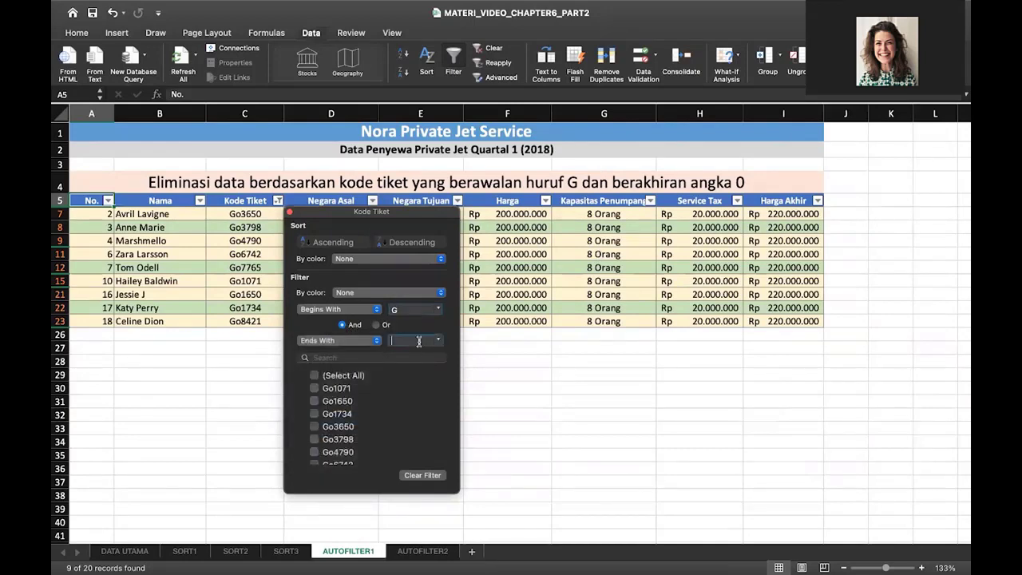
text(0)
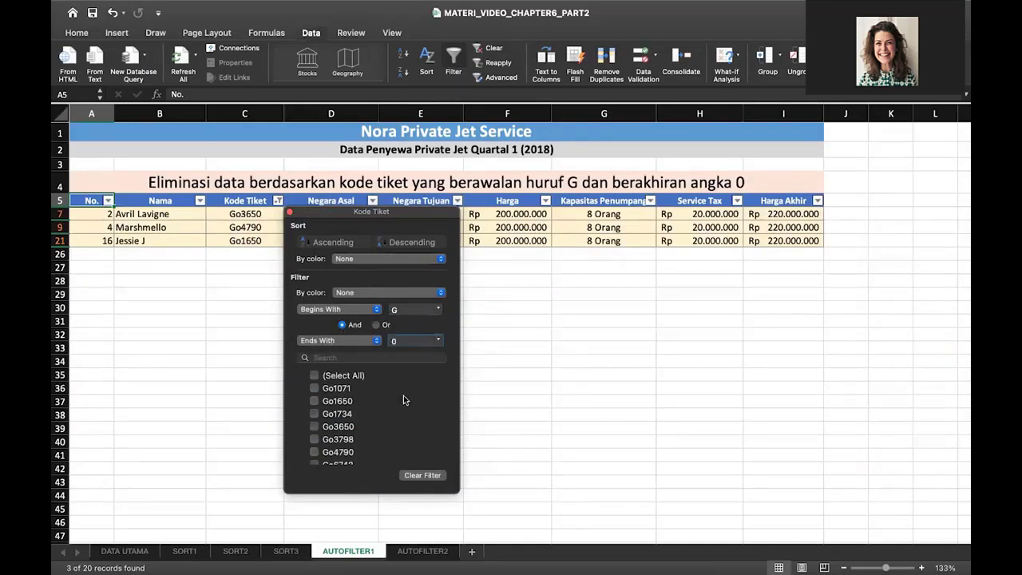
click(290, 212)
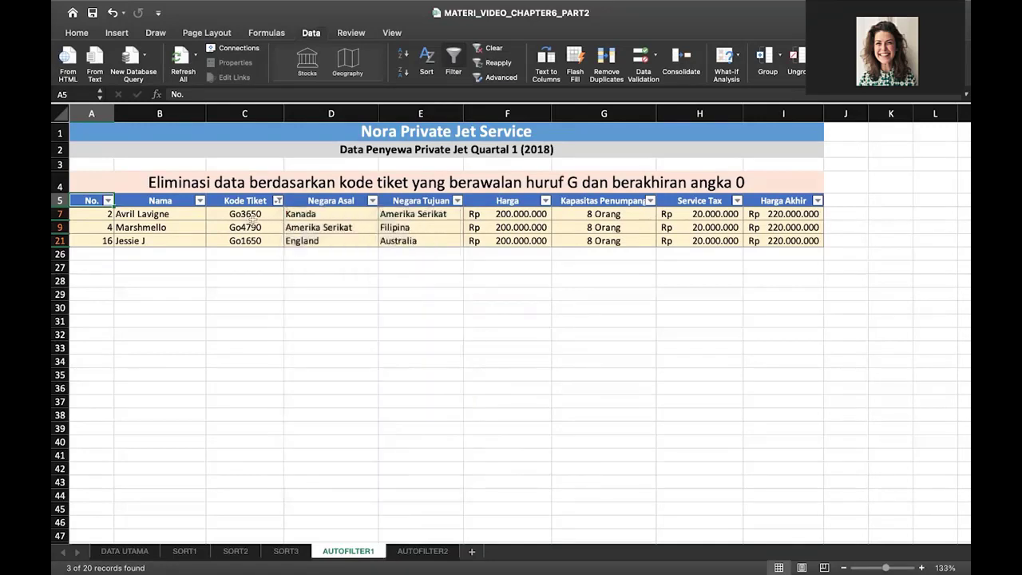
Step: Switch to the AUTOFILTER2 sheet and apply Data > Filter from header cell A5
drag(255, 214, 256, 240)
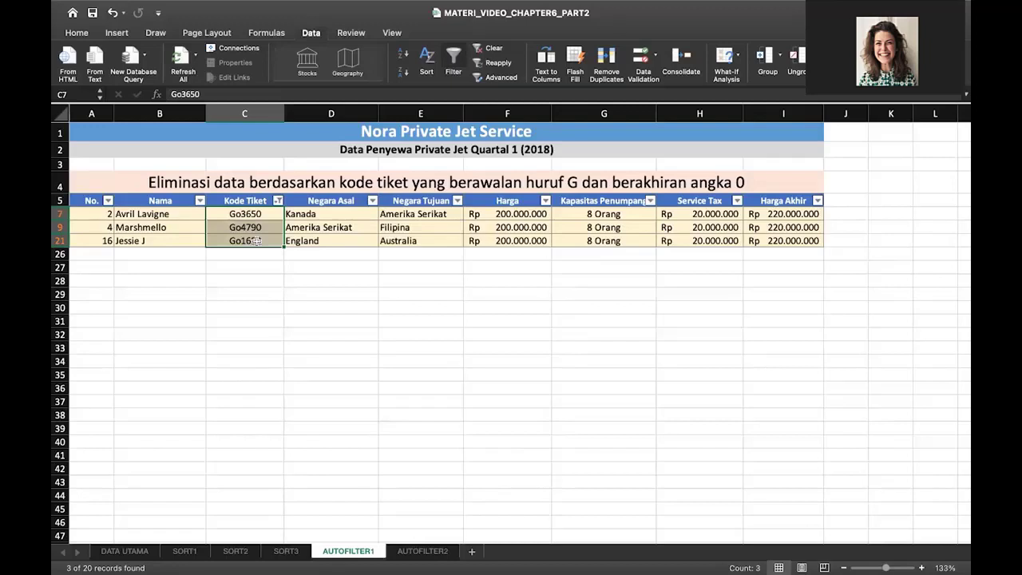
click(409, 554)
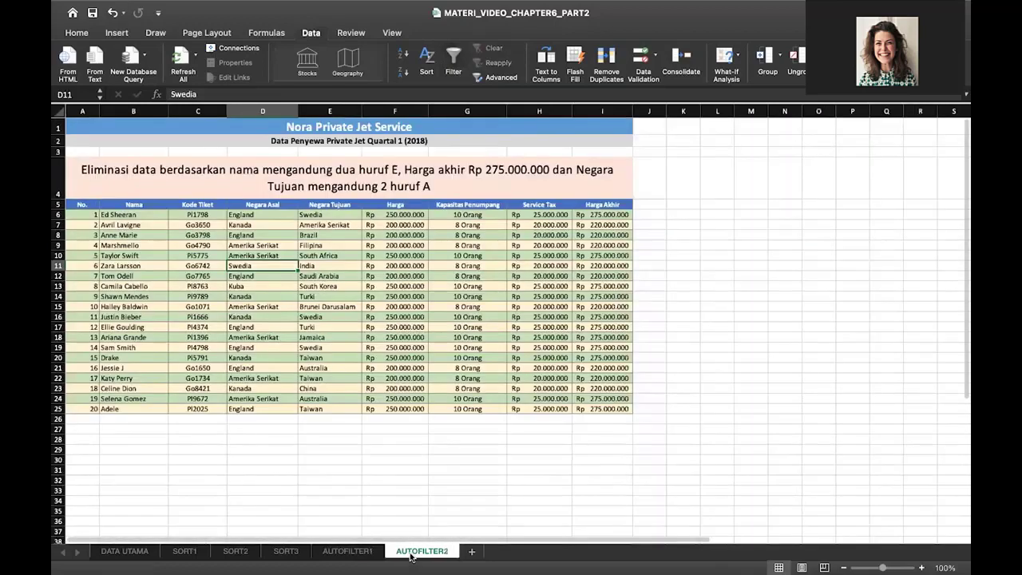
scroll(436, 391, up, 3)
scroll(437, 392, up, 2)
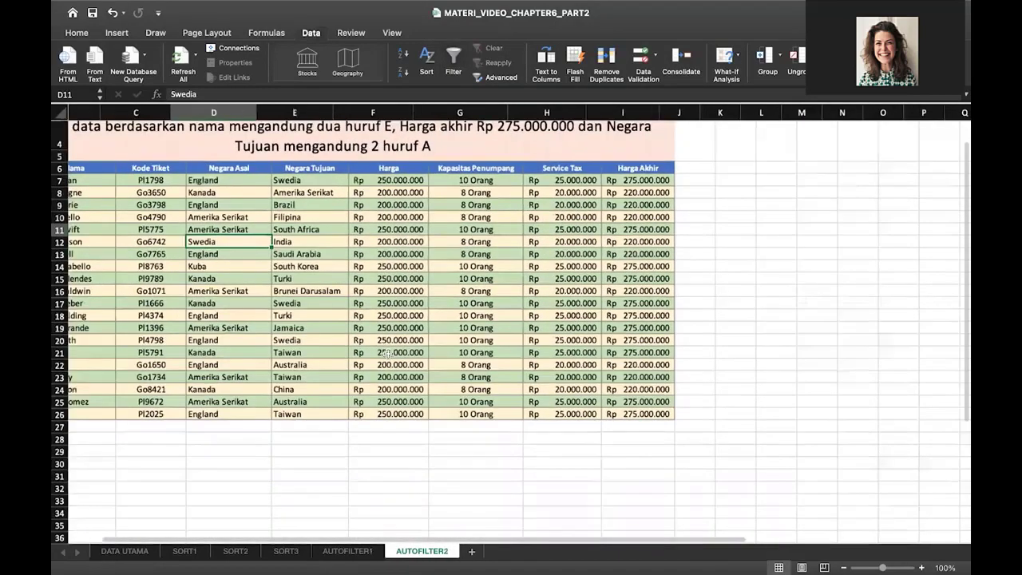
scroll(497, 352, left, 1)
scroll(487, 335, up, 4)
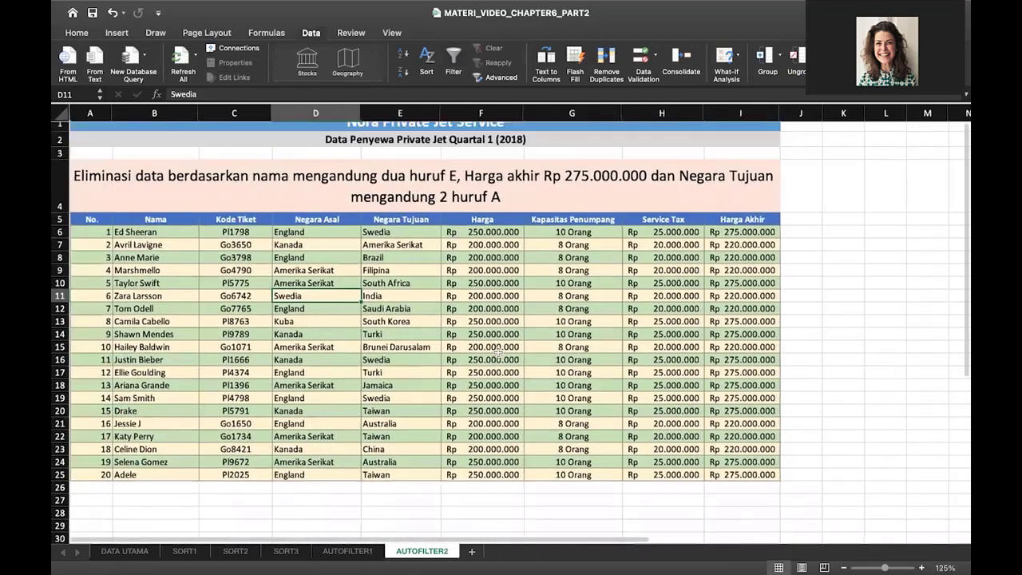
scroll(465, 304, down, 1)
scroll(466, 304, right, 1)
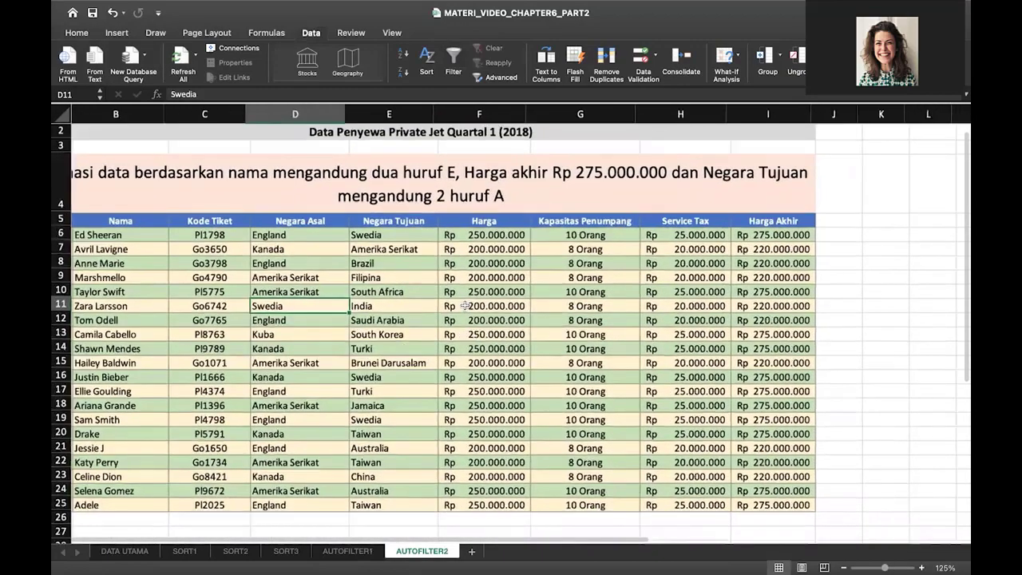
scroll(451, 195, up, 1)
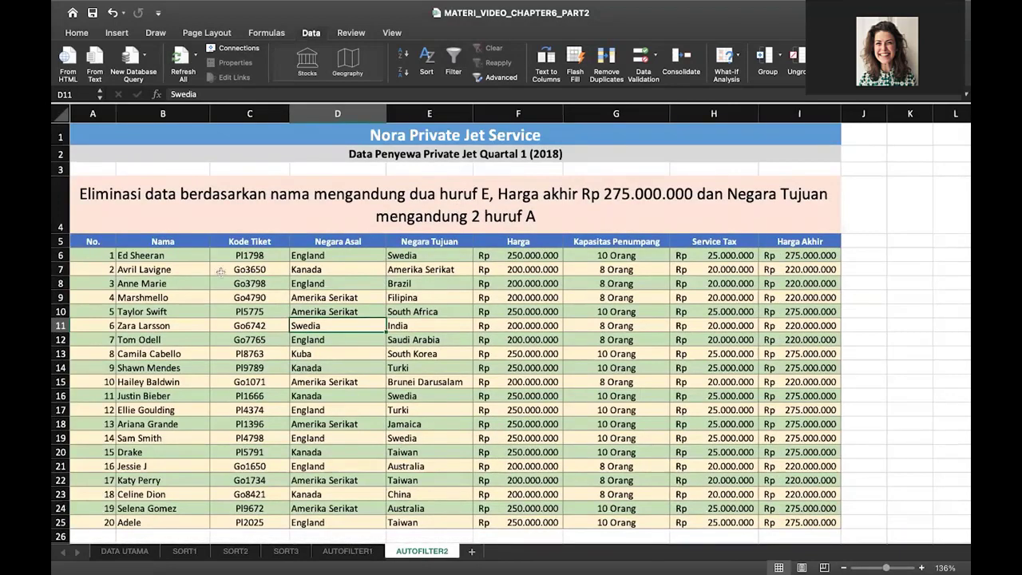
click(99, 238)
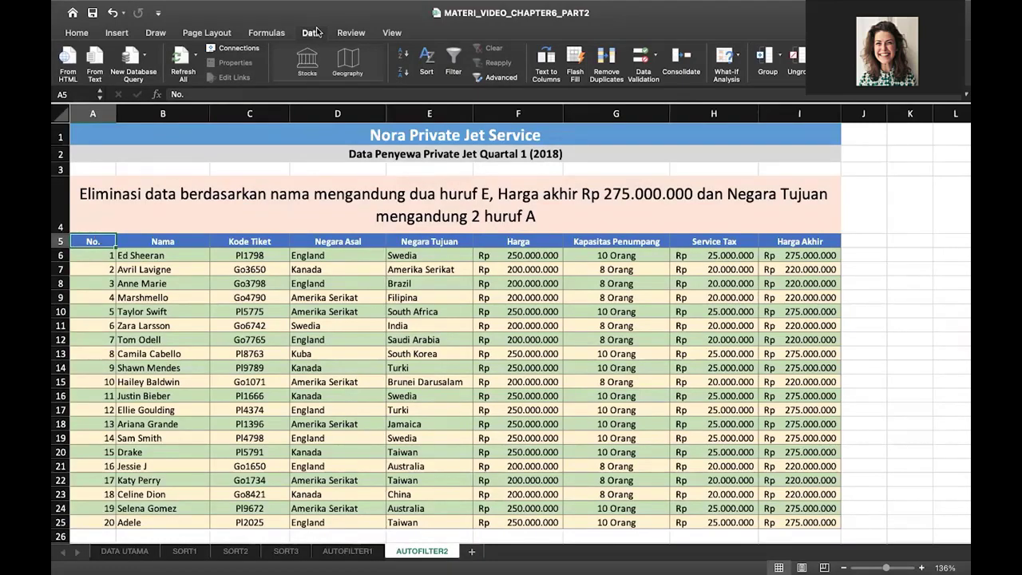
click(454, 59)
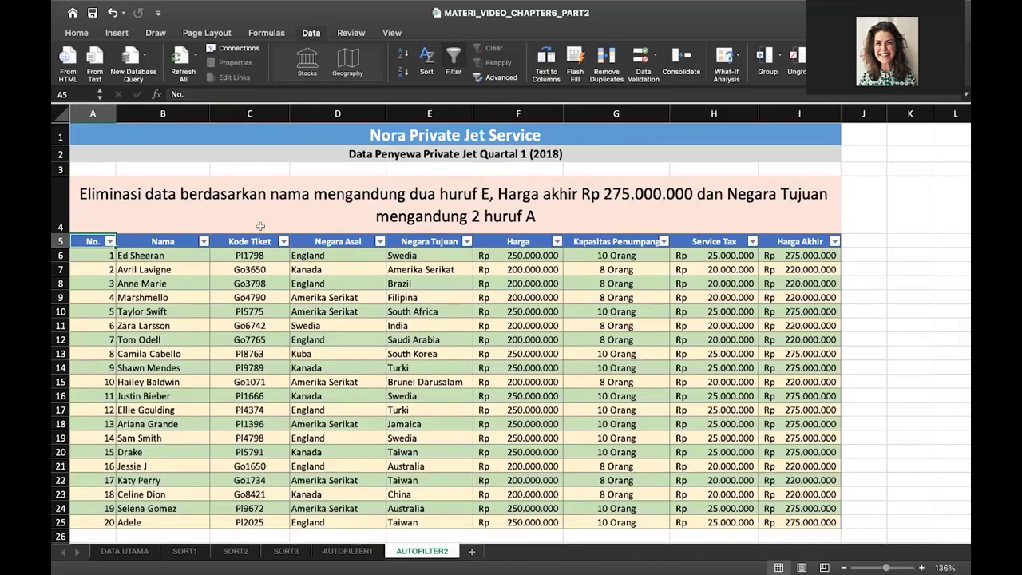
Step: Filter Nama with a Contains condition using the pattern *E*E*
click(204, 242)
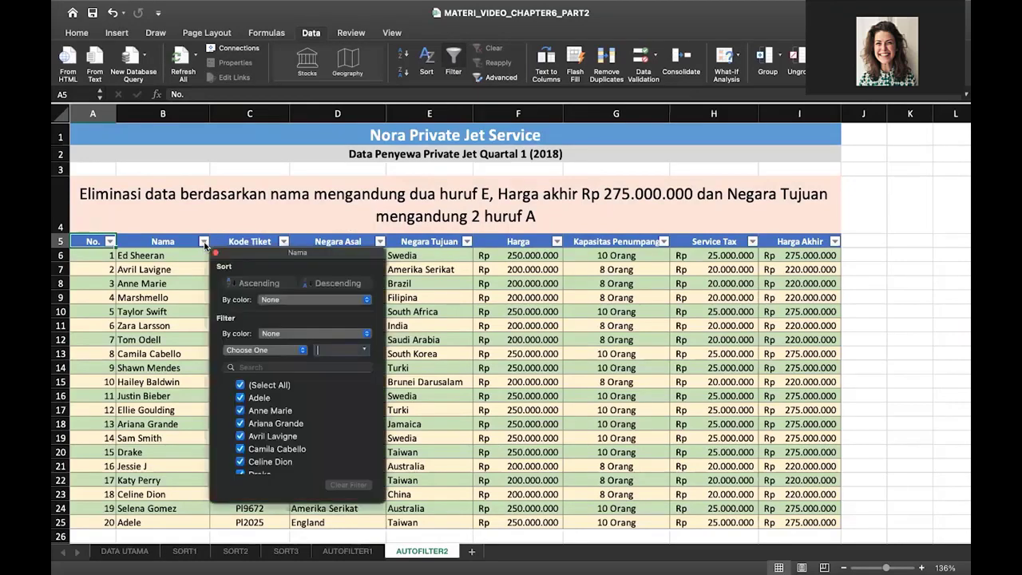
click(277, 350)
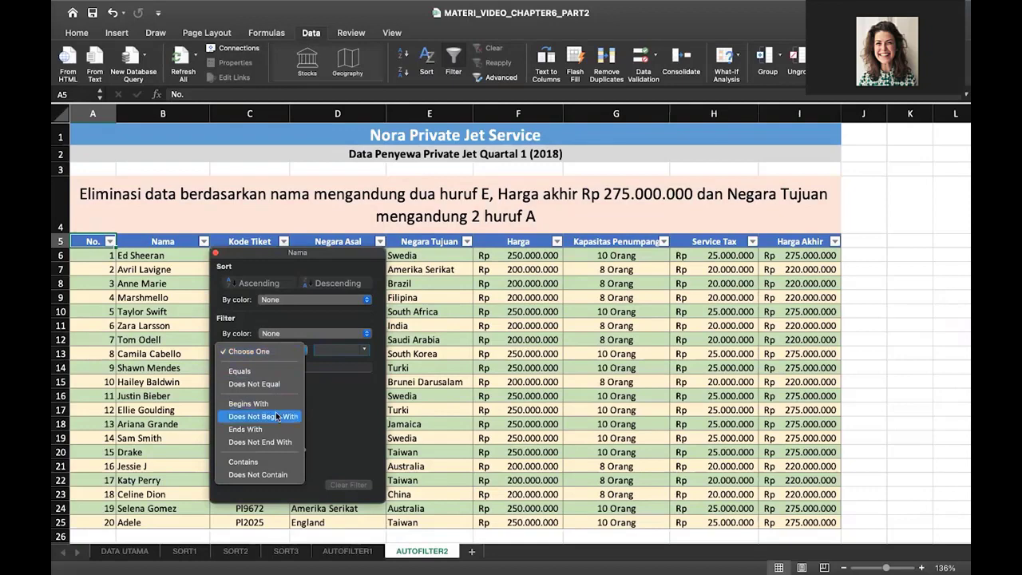
click(244, 461)
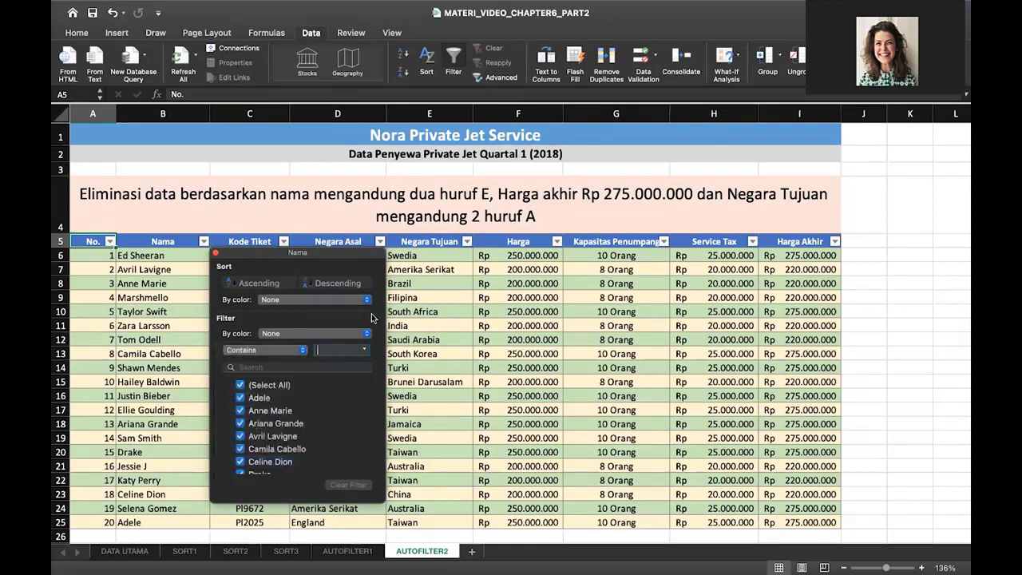
click(334, 349)
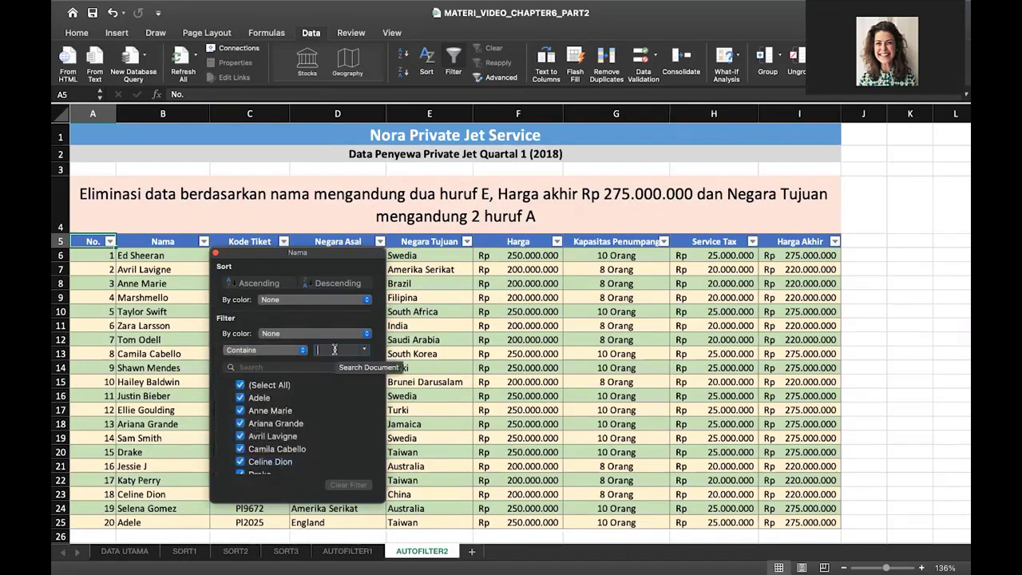
text(e)
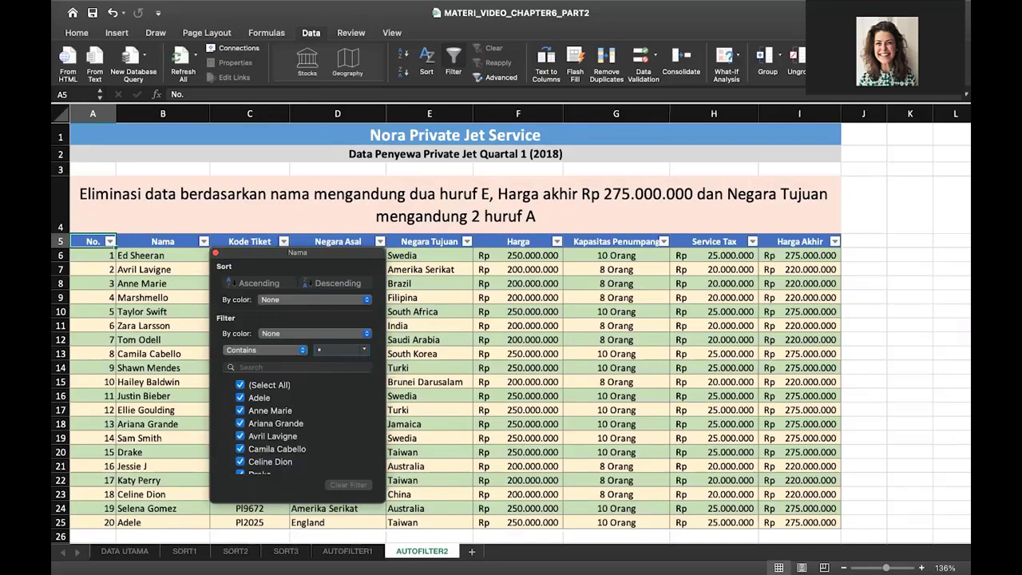
text(E)
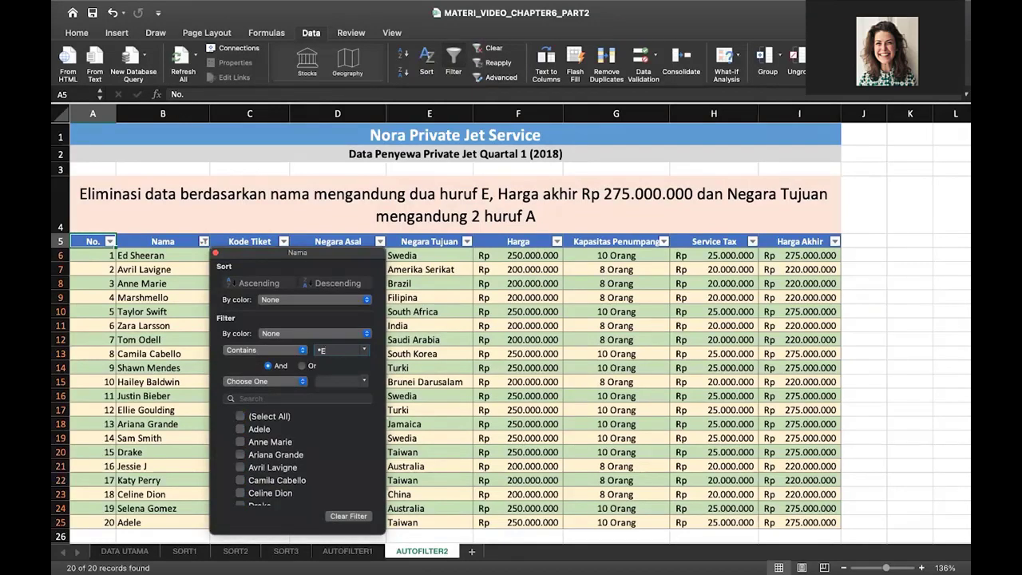
text(*)
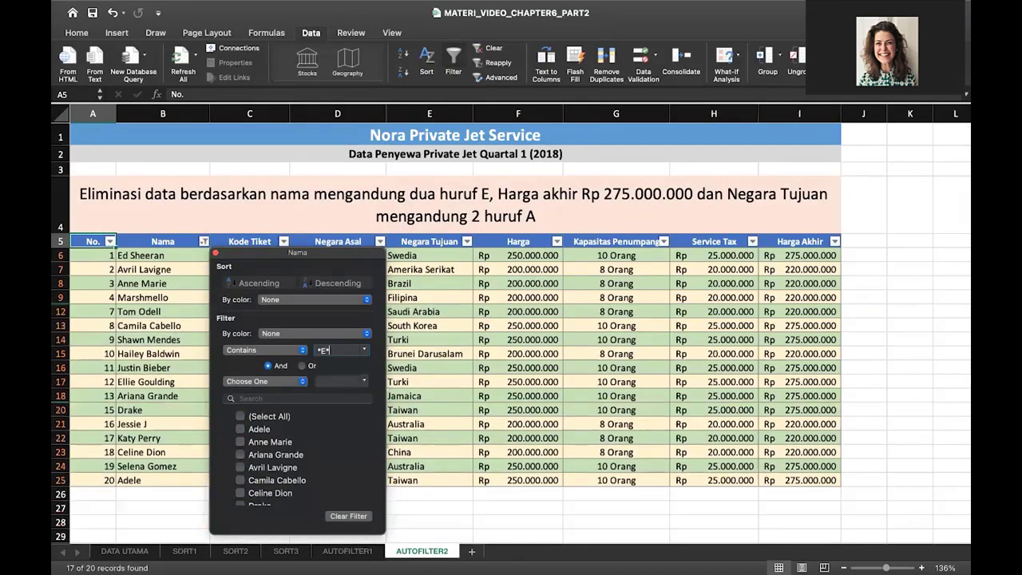
text(E*)
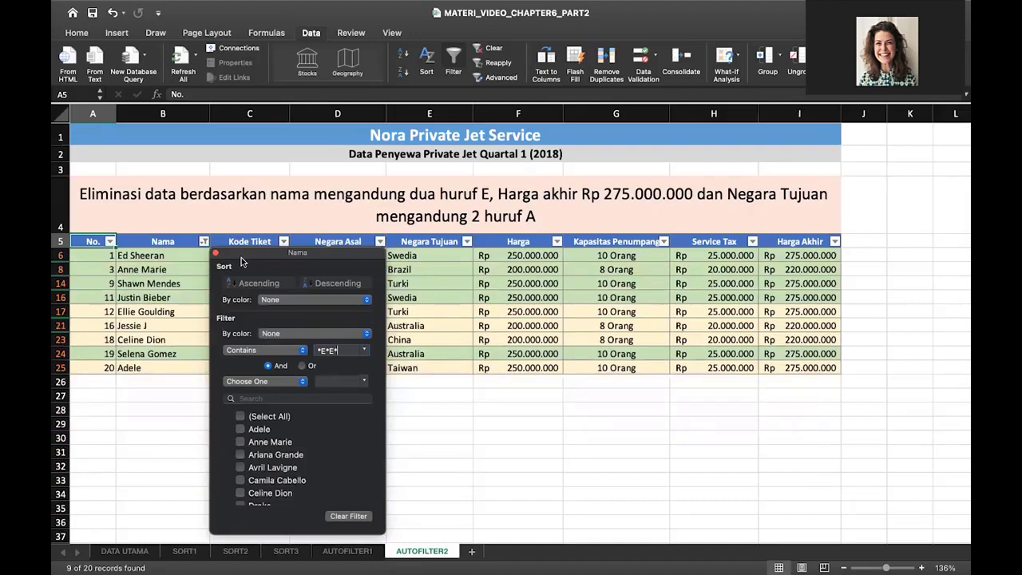
click(215, 253)
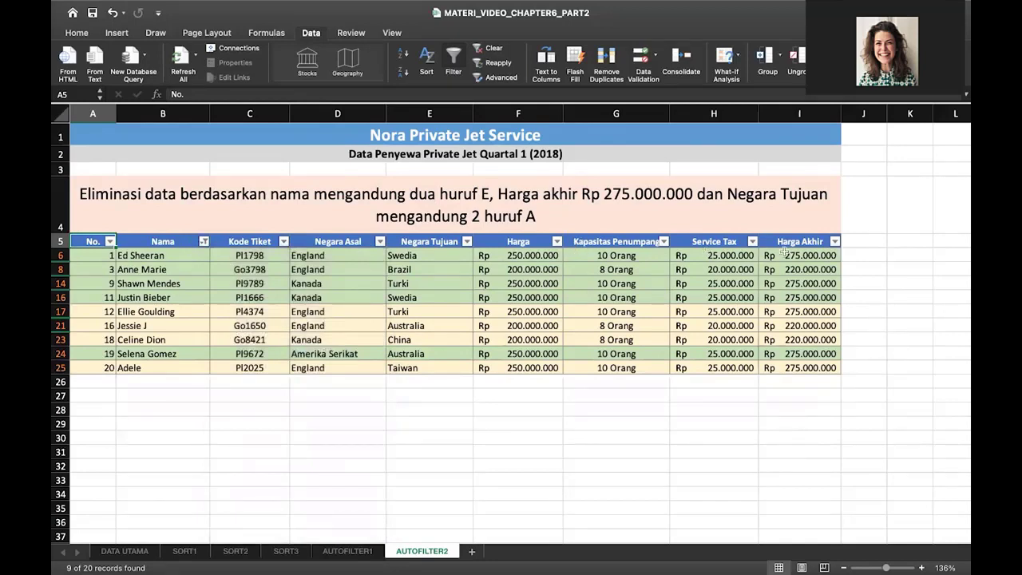
Step: Limit the Harga Akhir filter to only the Rp275.000.000 value
click(836, 242)
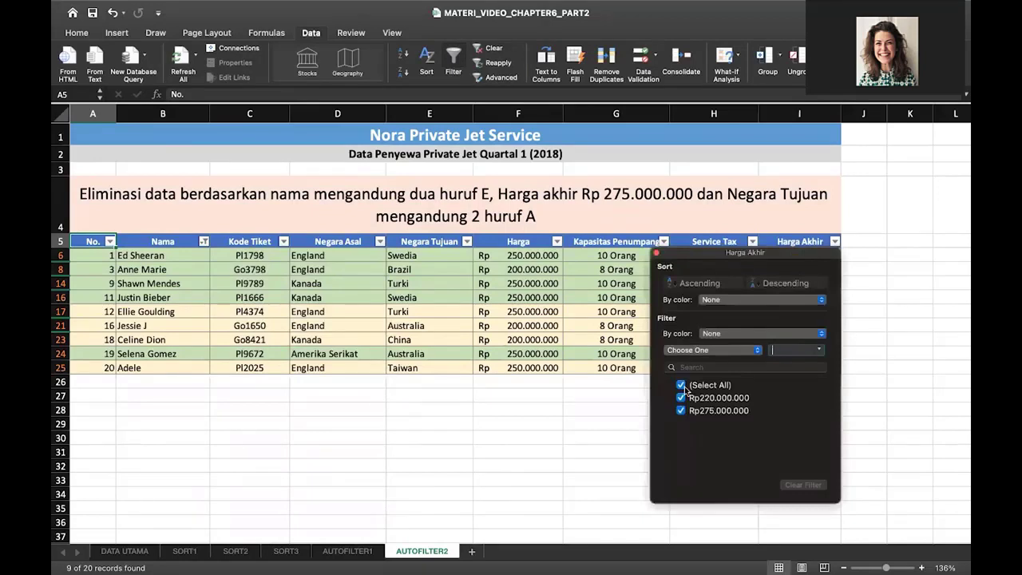
click(681, 386)
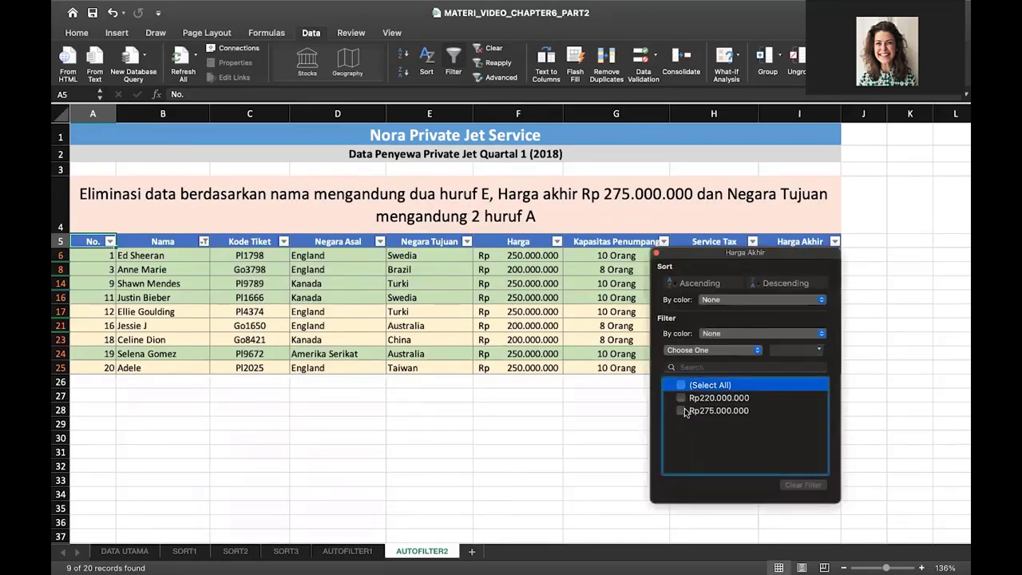
click(681, 411)
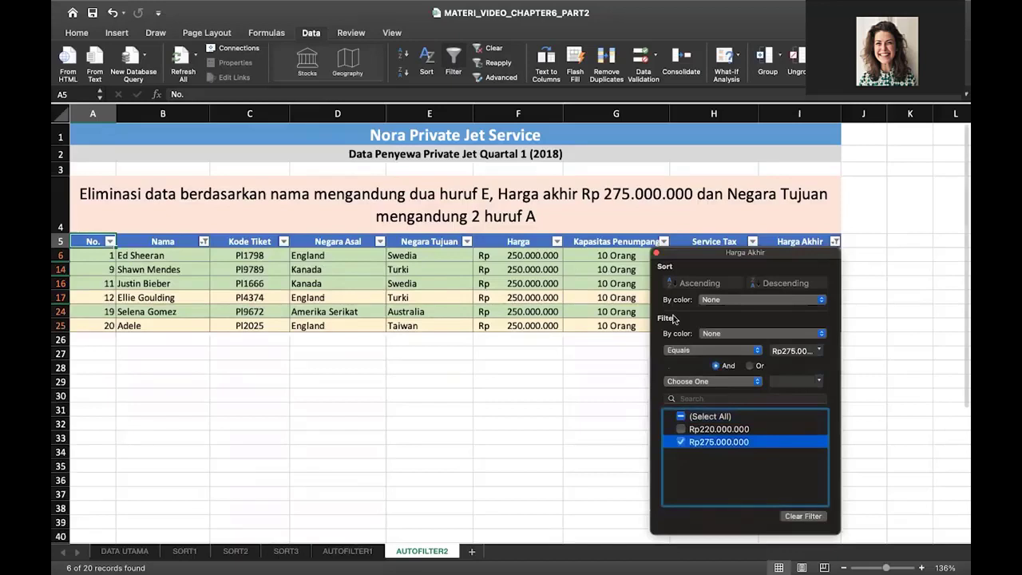
click(657, 254)
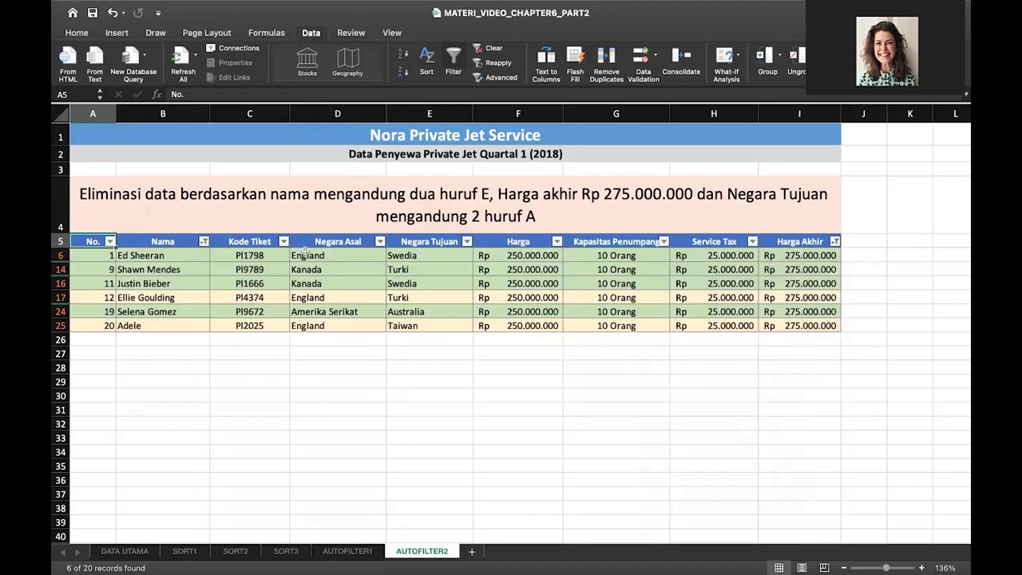
Step: Filter Negara Tujuan with a Contains condition using the pattern *A*A*
click(468, 241)
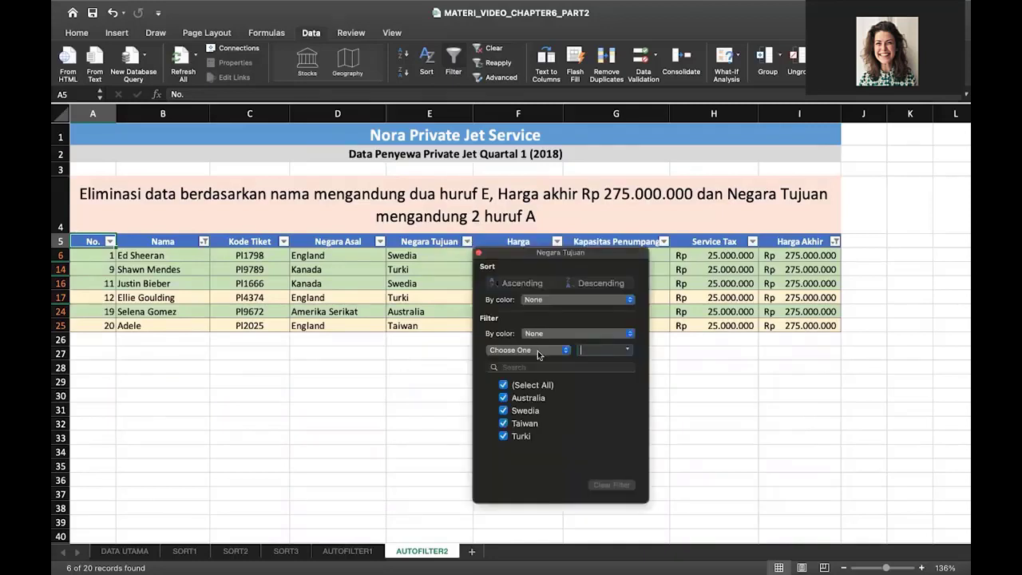
click(538, 351)
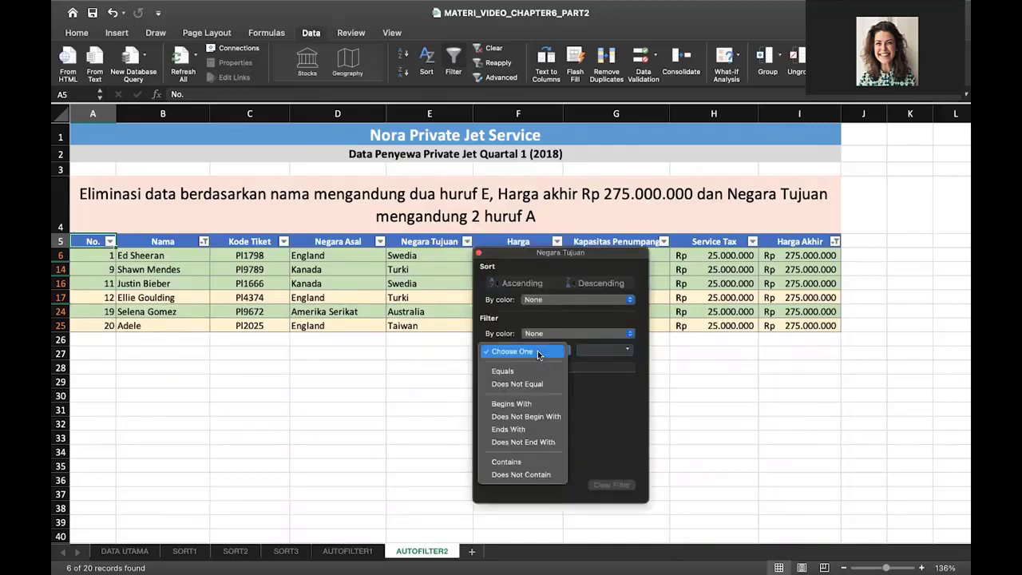
click(534, 461)
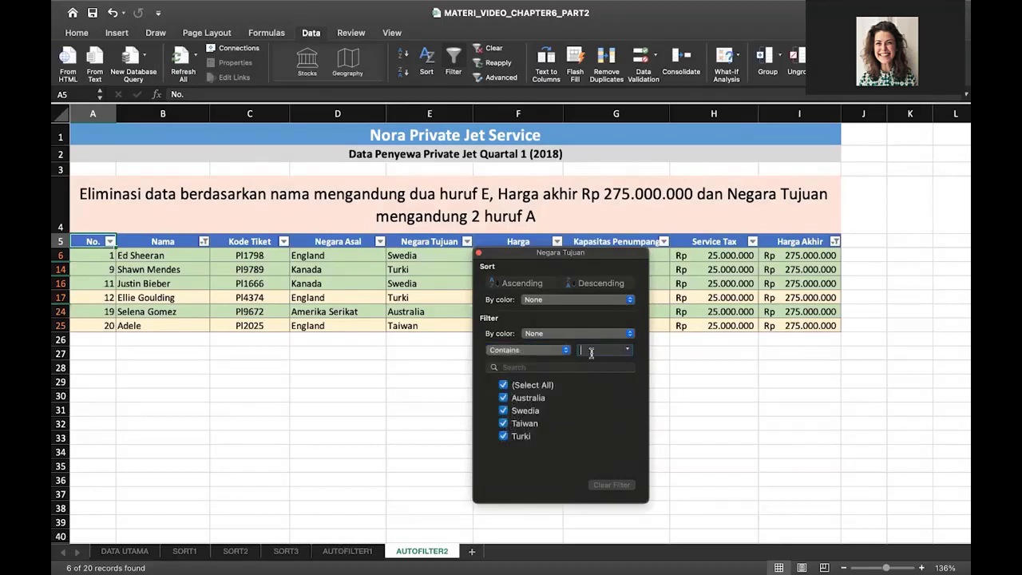
text(a)
text(A)
text(*)
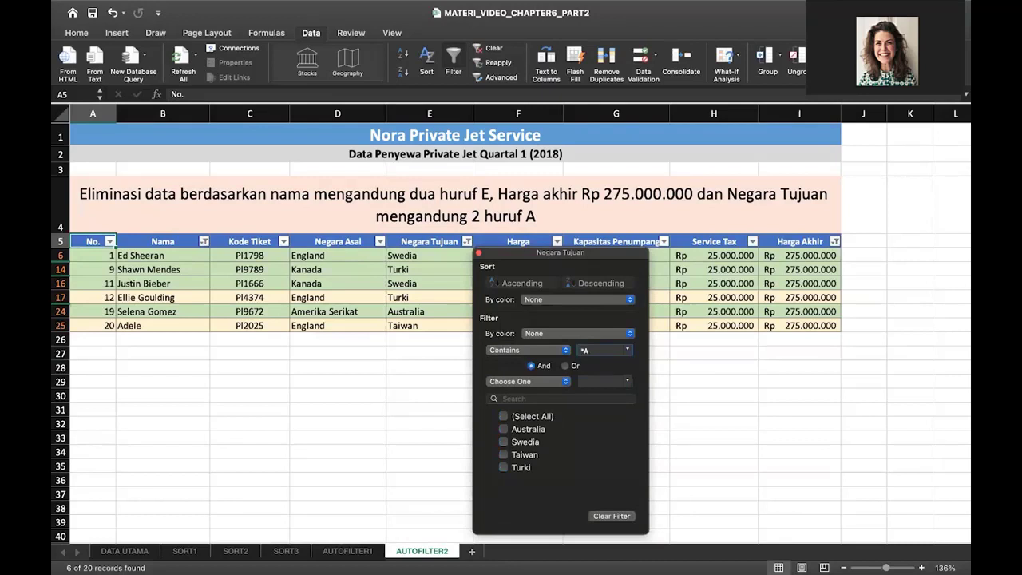
text(A*)
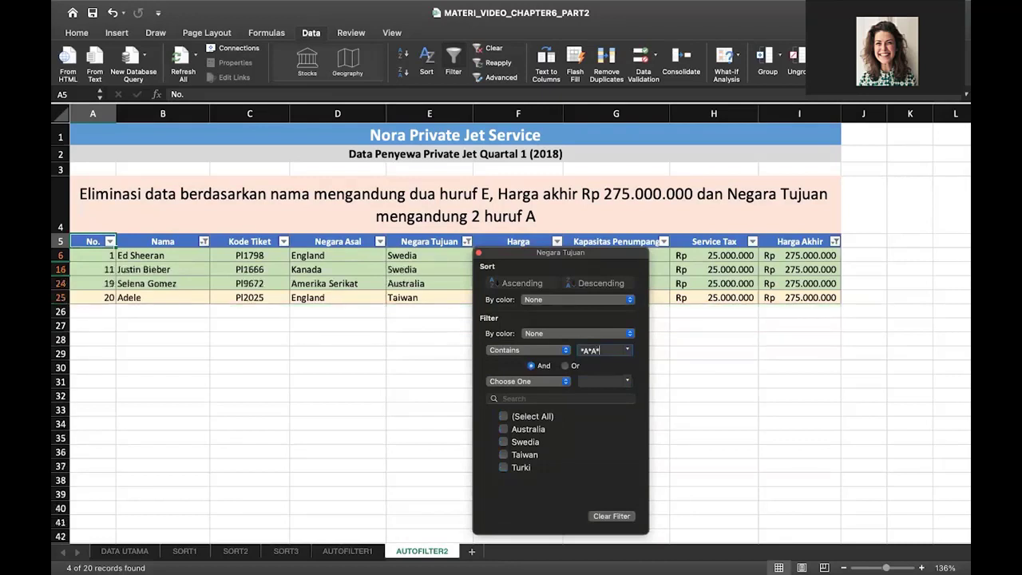
click(478, 253)
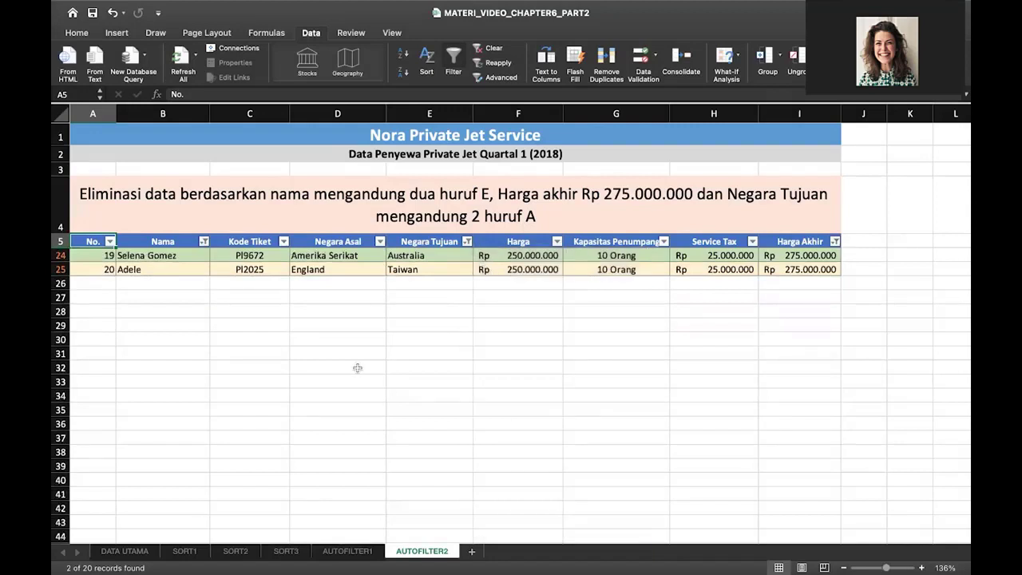